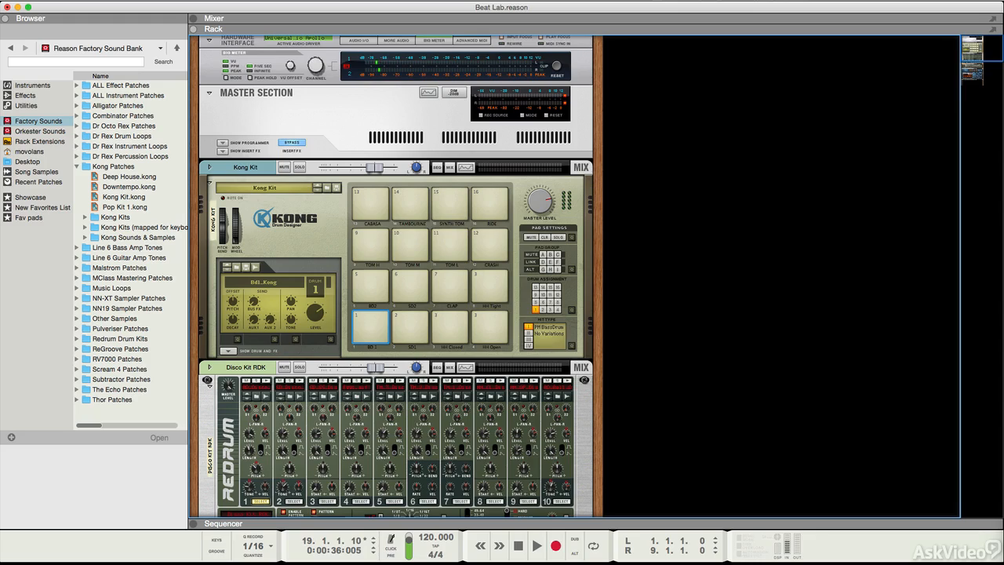
{"action": "scroll", "coordinate": [751, 325], "scroll_direction": "down", "scroll_amount": 8}
{"action": "scroll", "coordinate": [751, 324], "scroll_direction": "up", "scroll_amount": 7}
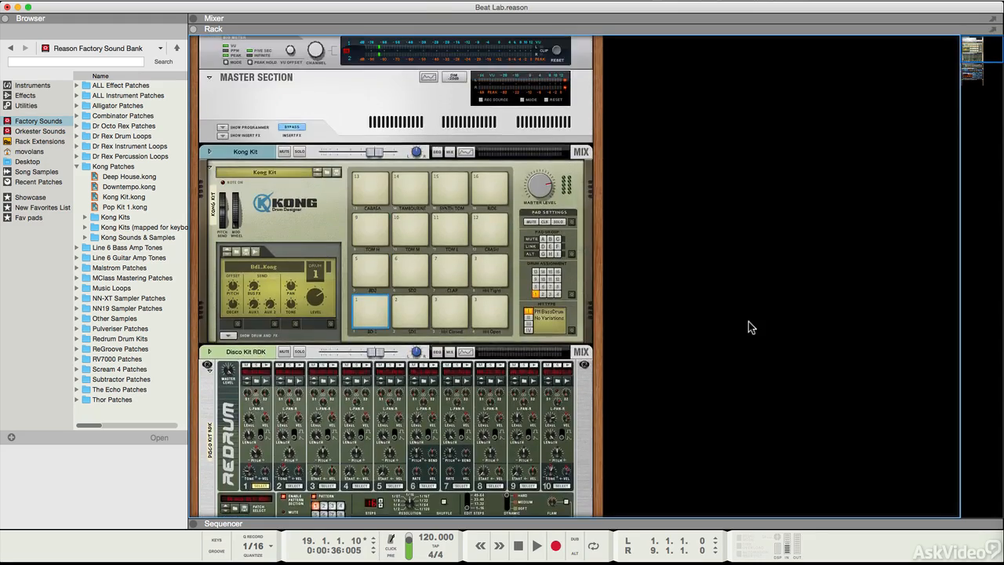
{"action": "scroll", "coordinate": [750, 325], "scroll_direction": "down", "scroll_amount": 5}
{"action": "scroll", "coordinate": [750, 325], "scroll_direction": "up", "scroll_amount": 5}
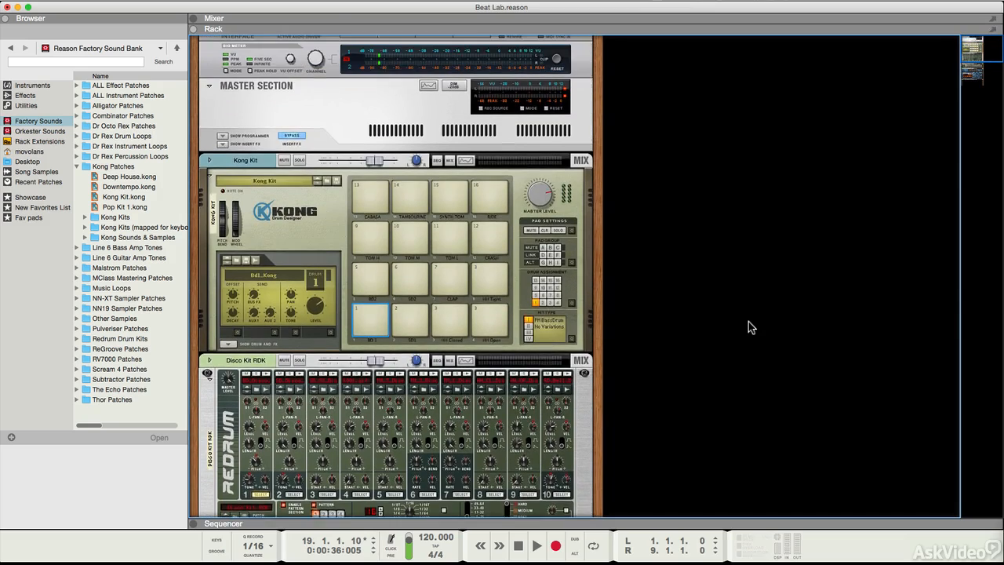
{"action": "scroll", "coordinate": [751, 327], "scroll_direction": "up", "scroll_amount": 1}
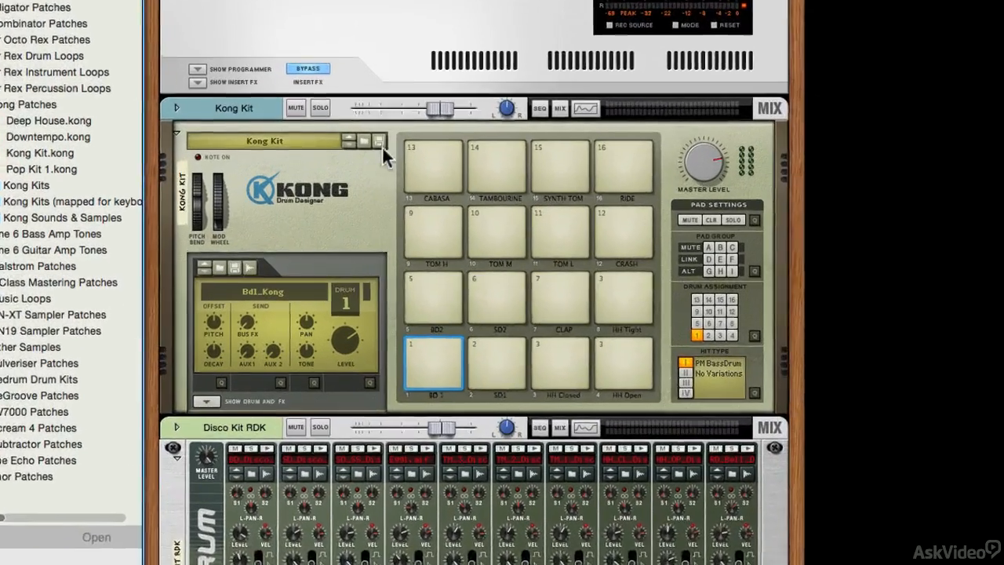
Step: Select the Kong Kit device and audition its two upper rows of pads, from Cabasa through Tom H
{"action": "left_click", "coordinate": [337, 235]}
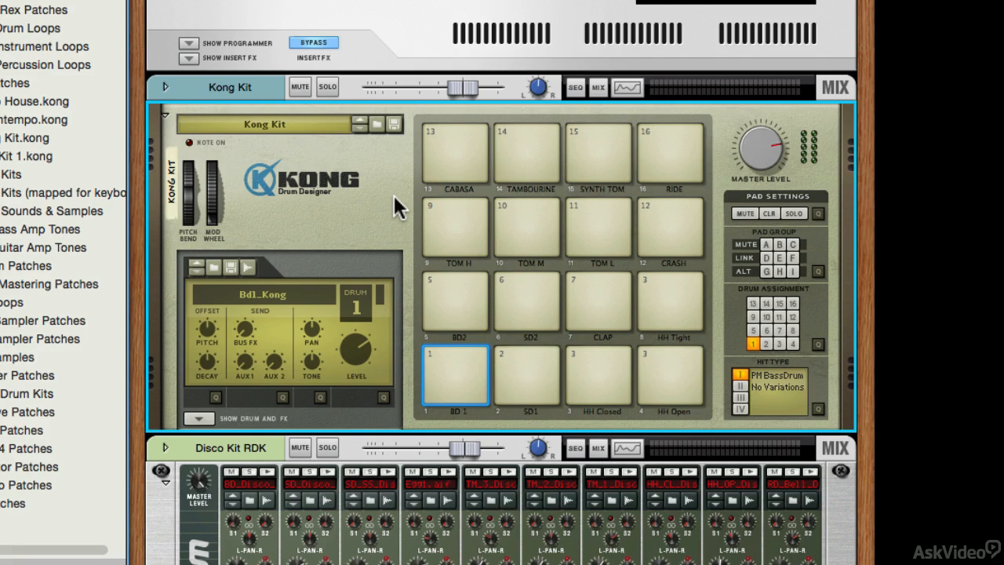
{"action": "left_click", "coordinate": [460, 154]}
{"action": "left_click", "coordinate": [507, 175]}
{"action": "left_click", "coordinate": [596, 159]}
{"action": "left_click", "coordinate": [663, 168]}
{"action": "left_click", "coordinate": [650, 227]}
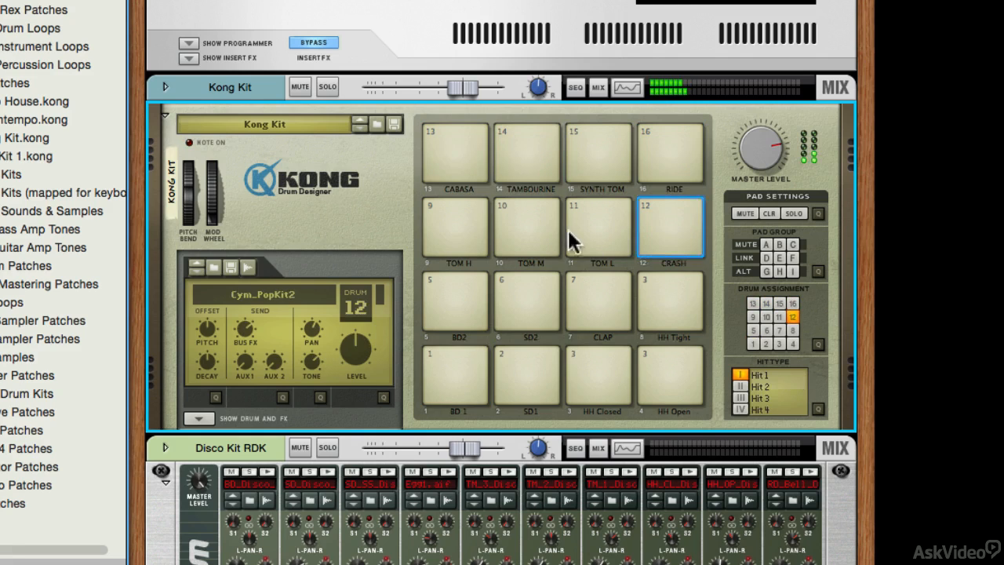
{"action": "left_click", "coordinate": [568, 229]}
{"action": "left_click", "coordinate": [520, 230]}
{"action": "left_click", "coordinate": [450, 233]}
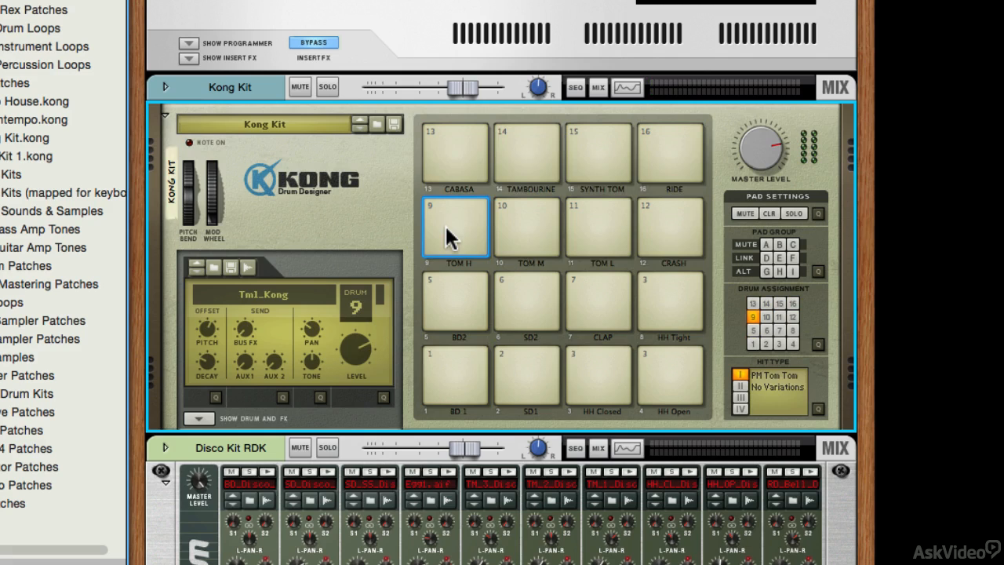
Step: Audition the BD2, SD2, BD 1 and SD1 pads of the Kong Kit
{"action": "left_click", "coordinate": [455, 306]}
{"action": "left_click", "coordinate": [510, 321]}
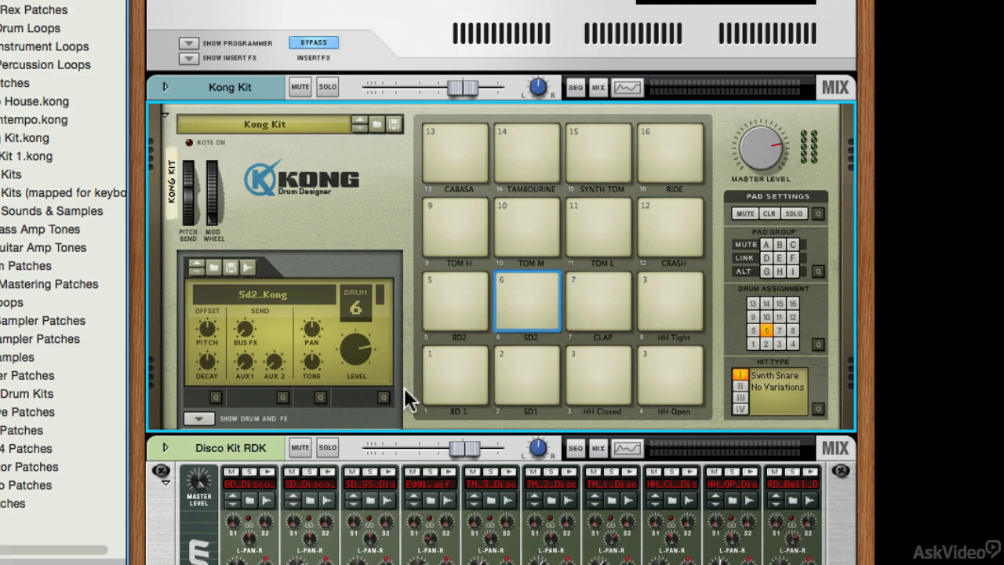
{"action": "left_click", "coordinate": [432, 365]}
{"action": "left_click", "coordinate": [506, 364]}
{"action": "left_click", "coordinate": [434, 364]}
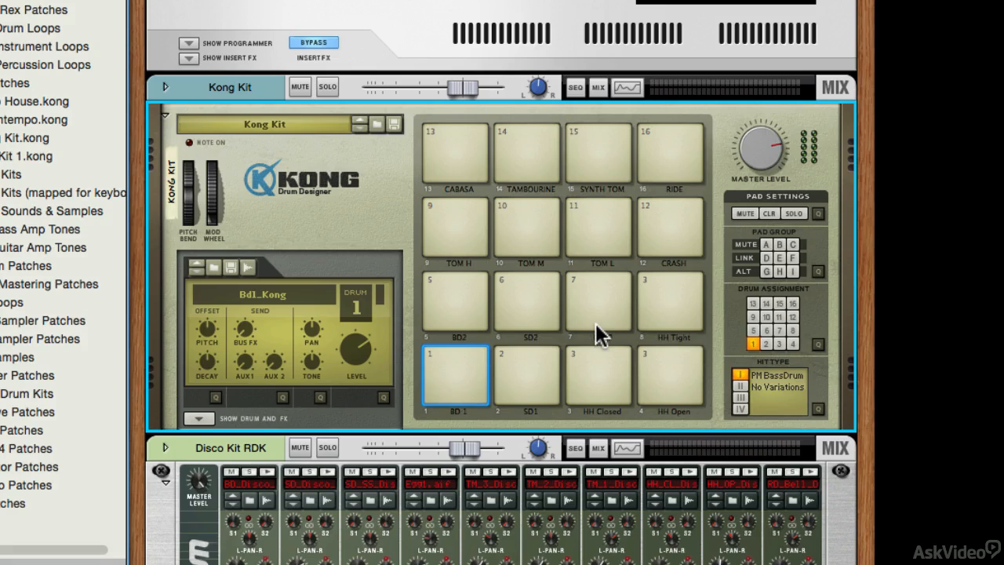
Step: Audition the HH Closed, SD1 and Clap pads of the Kong Kit
{"action": "left_click", "coordinate": [551, 361]}
{"action": "left_click", "coordinate": [570, 367]}
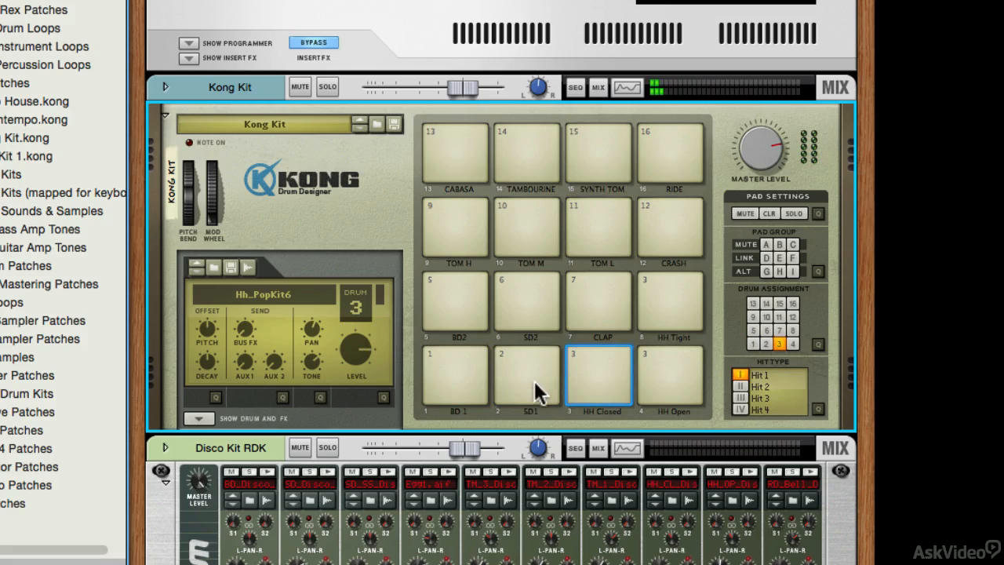
{"action": "left_click", "coordinate": [533, 388]}
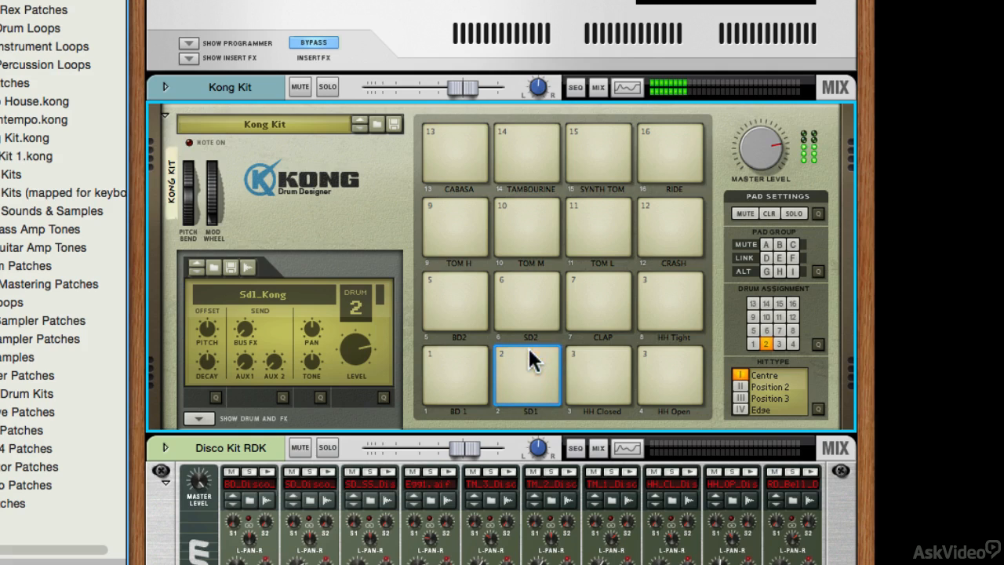
{"action": "left_click", "coordinate": [531, 385]}
{"action": "left_click", "coordinate": [530, 355]}
{"action": "left_click", "coordinate": [601, 390]}
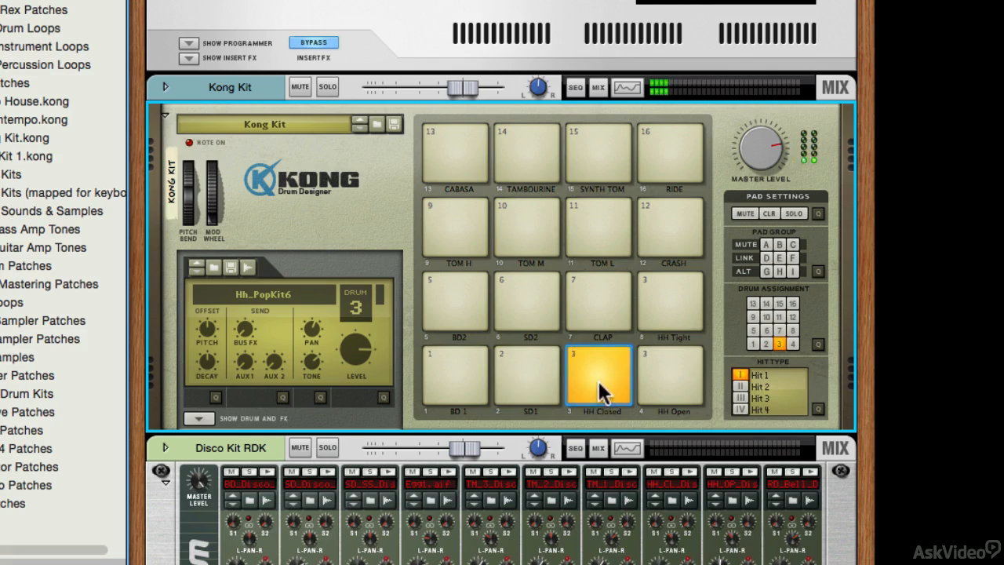
{"action": "left_click", "coordinate": [601, 385]}
{"action": "left_click", "coordinate": [596, 304]}
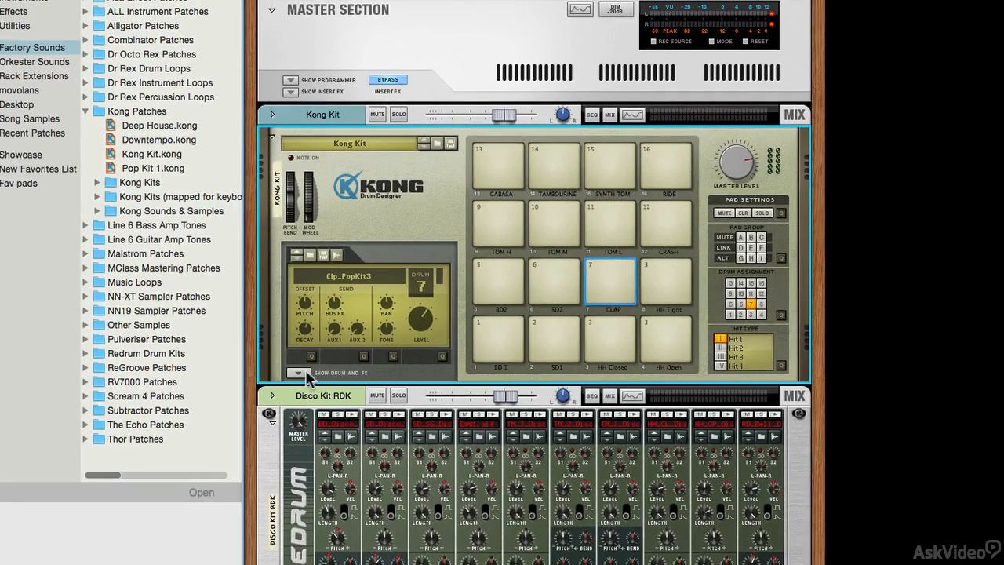
Step: Expand Kong's drum and FX section and compare the drum modules behind the BD 1, BD2 and SD2 pads
{"action": "left_click", "coordinate": [213, 411]}
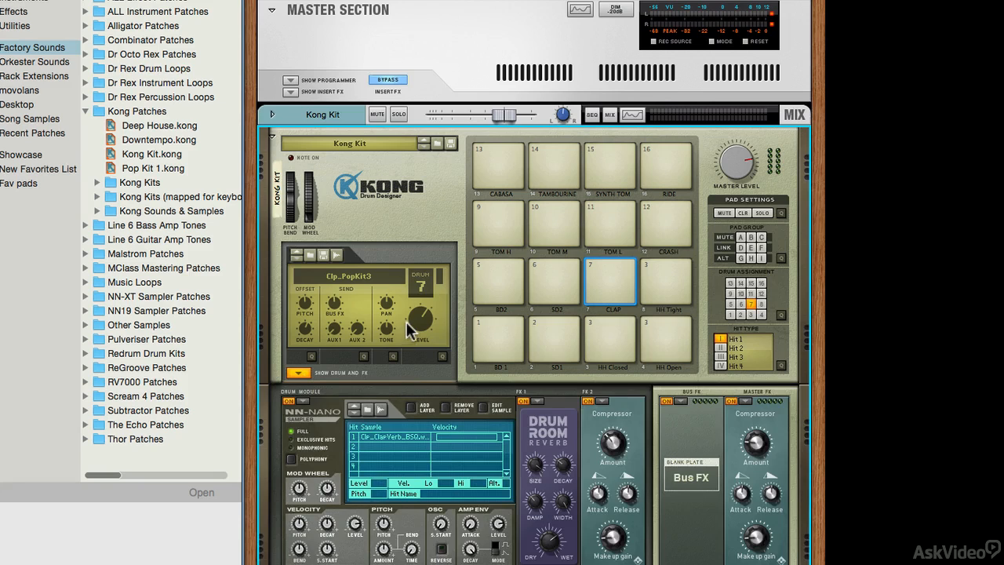
{"action": "scroll", "coordinate": [406, 321], "scroll_direction": "down", "scroll_amount": 3}
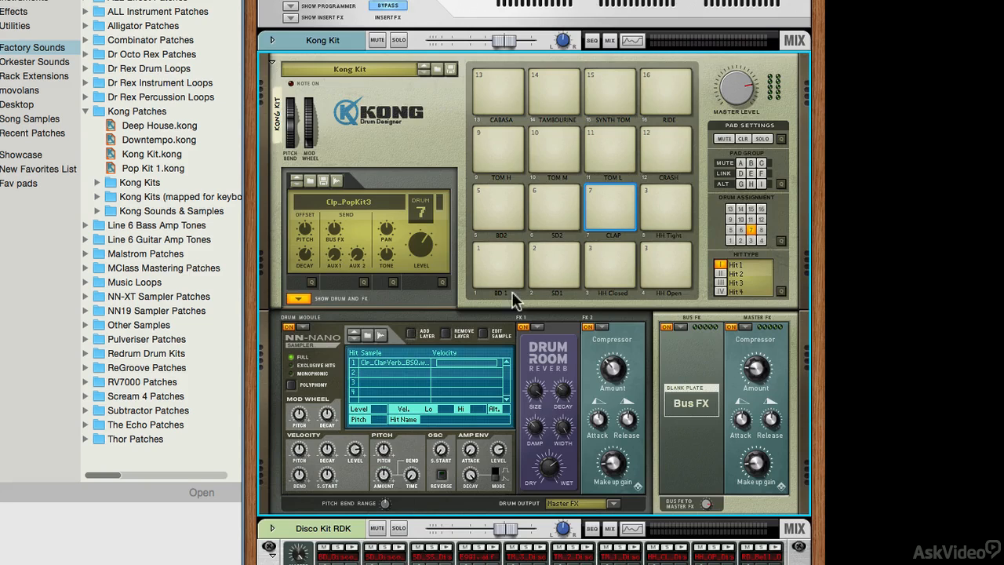
{"action": "left_click", "coordinate": [508, 266]}
{"action": "left_click", "coordinate": [506, 221]}
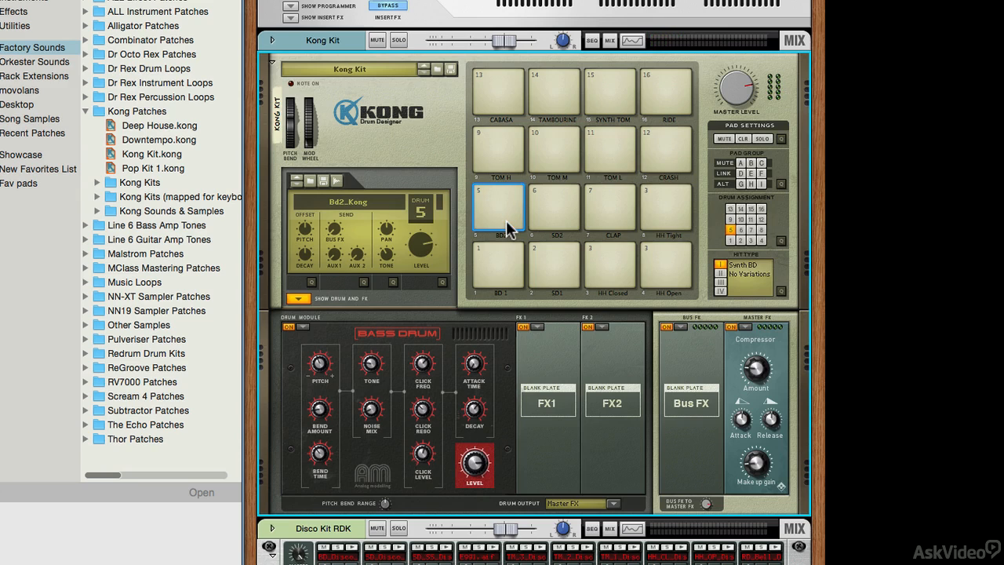
{"action": "left_click", "coordinate": [502, 207]}
{"action": "left_click", "coordinate": [538, 201]}
{"action": "left_click", "coordinate": [494, 206]}
{"action": "left_click", "coordinate": [549, 206]}
{"action": "left_click", "coordinate": [496, 205]}
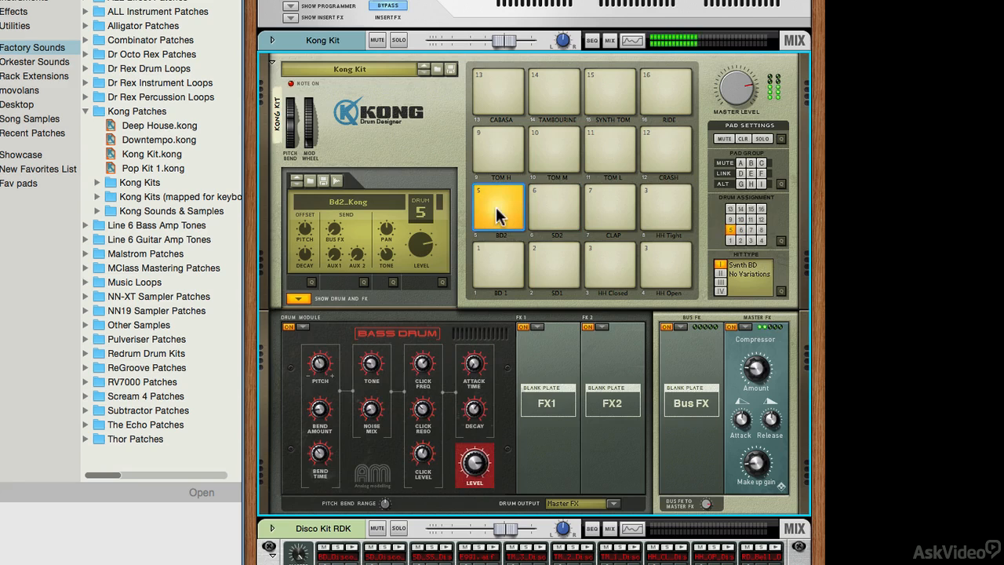
Step: Audition the BD 1, SD1 and HH Closed pads and examine the drum module and effects used by each
{"action": "left_click", "coordinate": [506, 271]}
{"action": "left_click", "coordinate": [541, 267]}
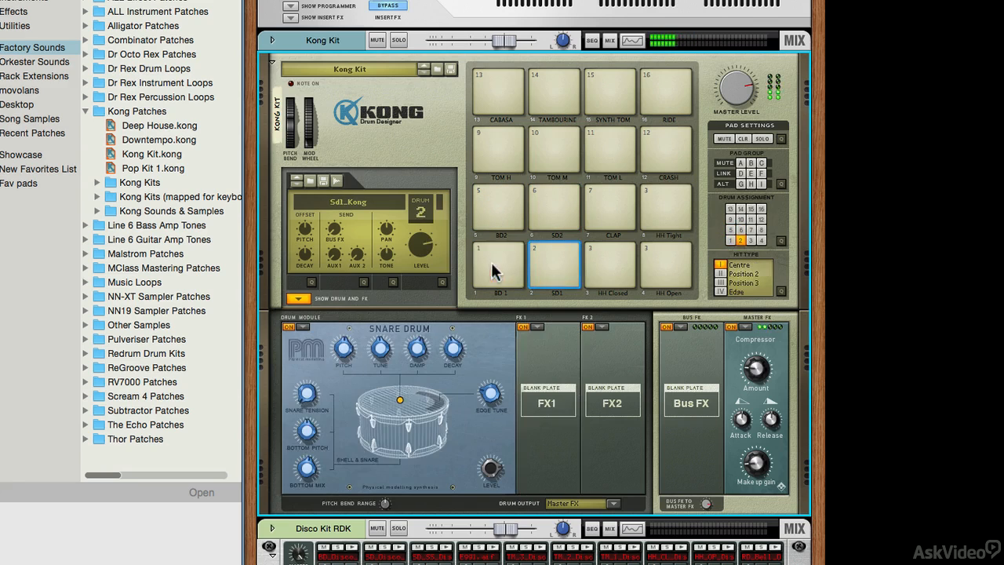
{"action": "left_click", "coordinate": [496, 270]}
{"action": "left_click", "coordinate": [541, 266]}
{"action": "left_click", "coordinate": [496, 267]}
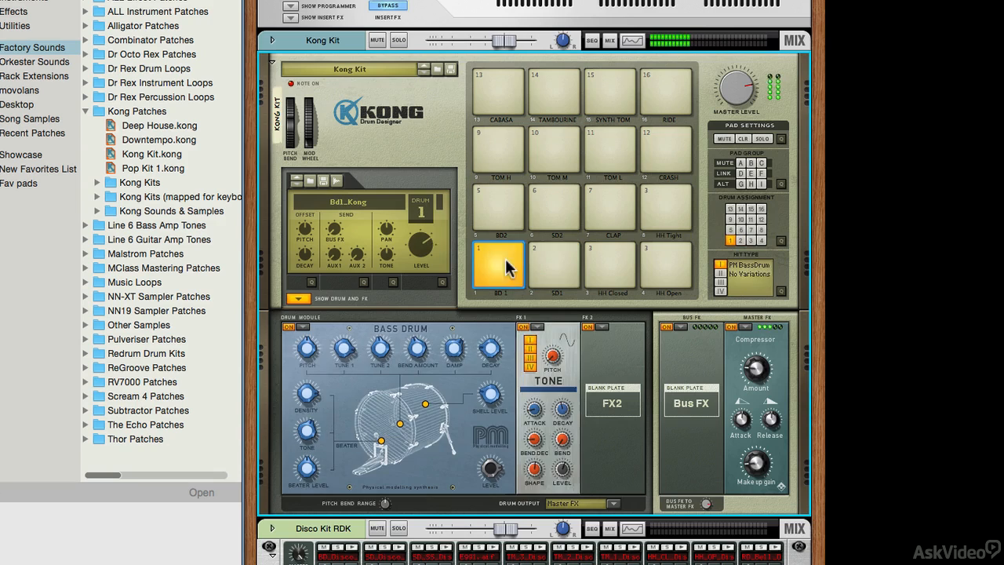
{"action": "left_click", "coordinate": [617, 264]}
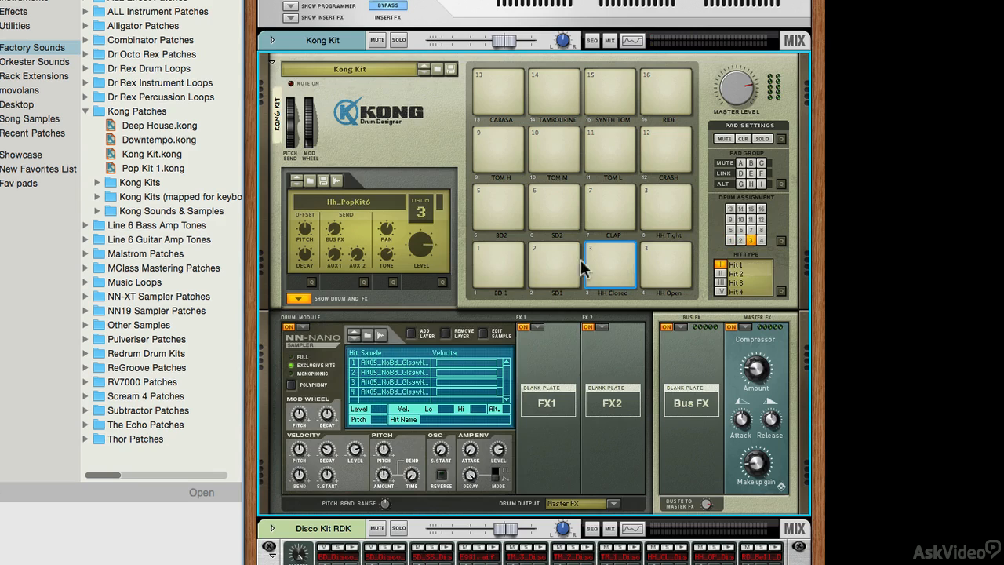
{"action": "left_click", "coordinate": [612, 259]}
{"action": "left_click", "coordinate": [588, 275]}
Step: Load a Parametric EQ into FX 1 and a Rattler into FX 2 of Kong's SD1 drum
{"action": "left_click", "coordinate": [573, 259]}
{"action": "left_click", "coordinate": [541, 327]}
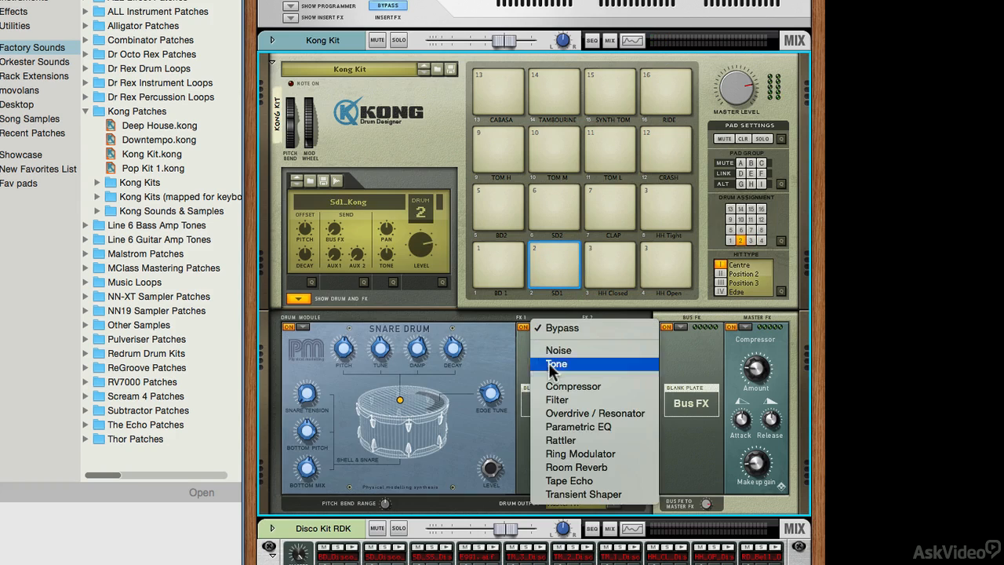
{"action": "left_click", "coordinate": [557, 427]}
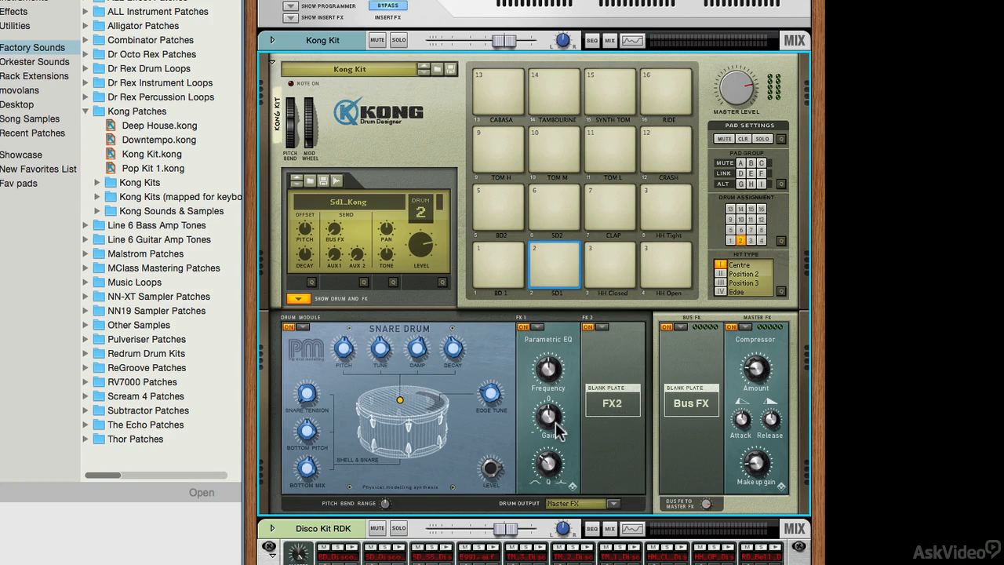
{"action": "left_click", "coordinate": [608, 328]}
{"action": "left_click", "coordinate": [635, 427]}
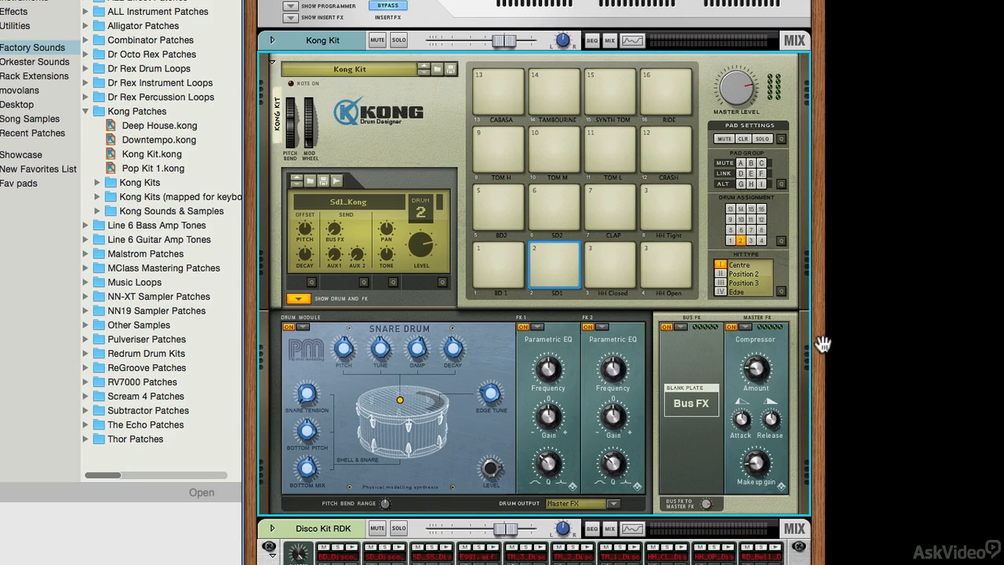
{"action": "left_click", "coordinate": [597, 327]}
{"action": "left_click", "coordinate": [627, 350]}
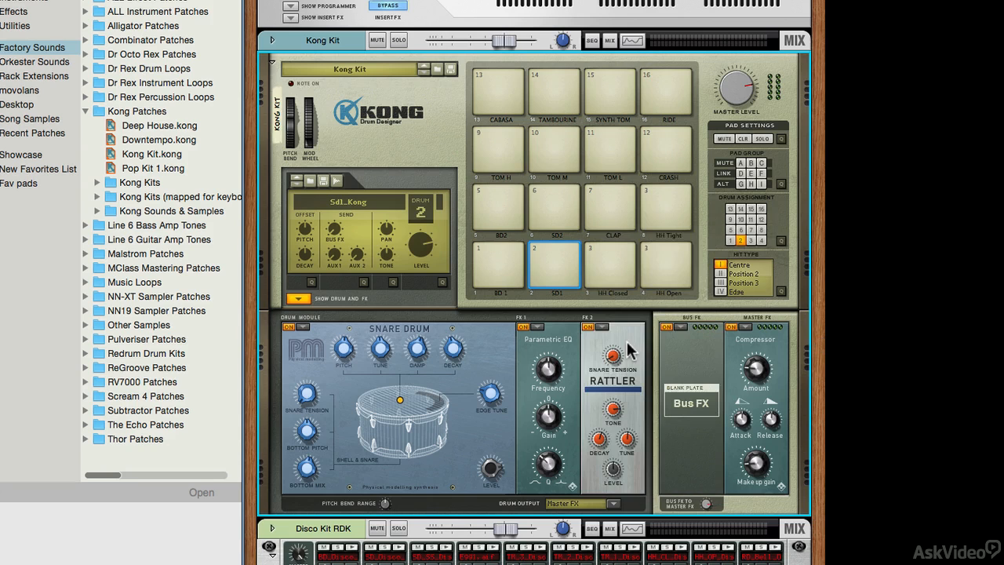
Step: Flip the rack to examine Kong's rear audio and gate connections, and return to the front
{"action": "key", "text": "Tab"}
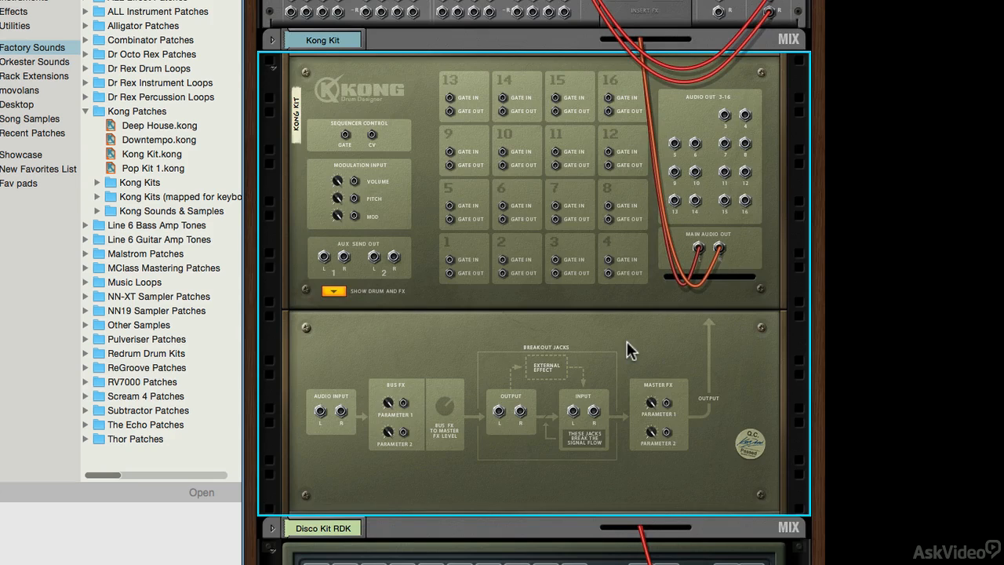
{"action": "key", "text": "Tab"}
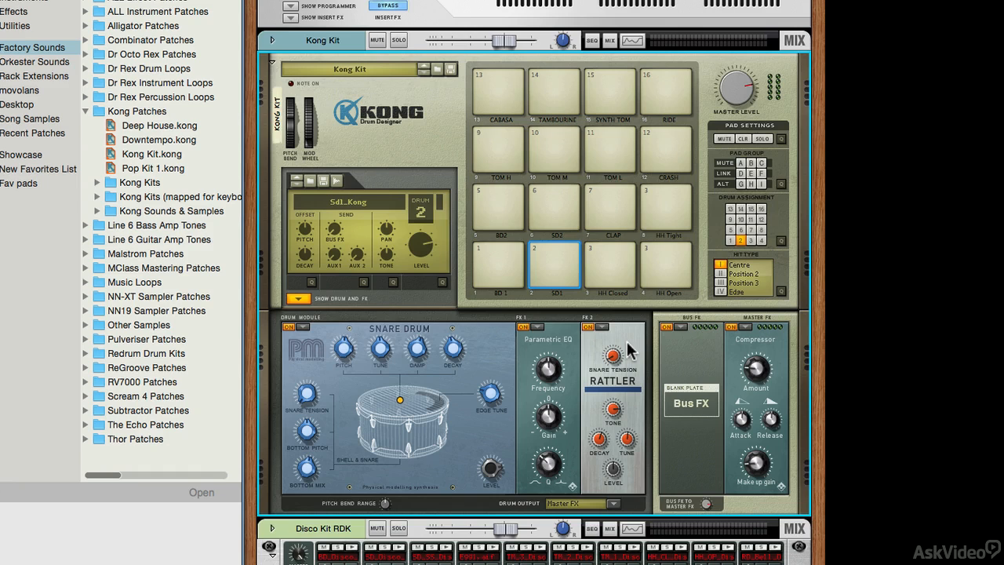
Step: Program channel 1 of the Disco Kit Redrum on steps 1, 6, 10 and 14, and run the pattern
{"action": "scroll", "coordinate": [625, 339], "scroll_direction": "down", "scroll_amount": 8}
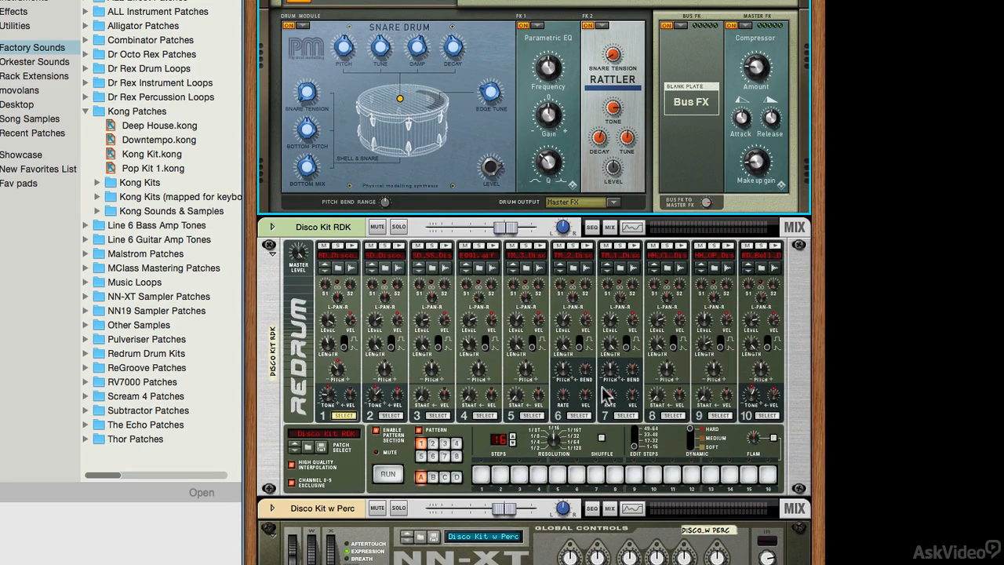
{"action": "left_click", "coordinate": [481, 474]}
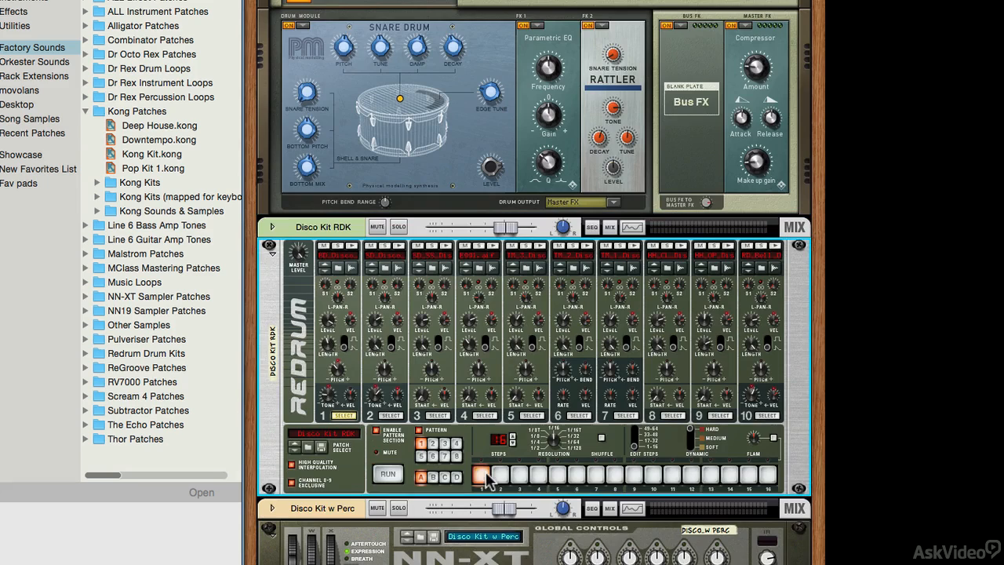
{"action": "left_click", "coordinate": [576, 474]}
{"action": "left_click", "coordinate": [652, 474]}
{"action": "left_click", "coordinate": [728, 474]}
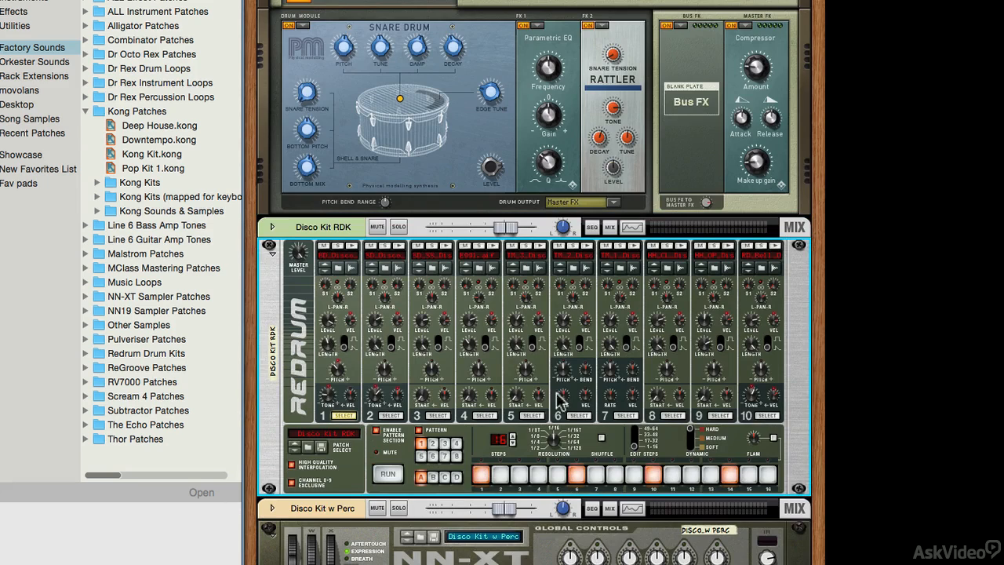
{"action": "left_click", "coordinate": [387, 473]}
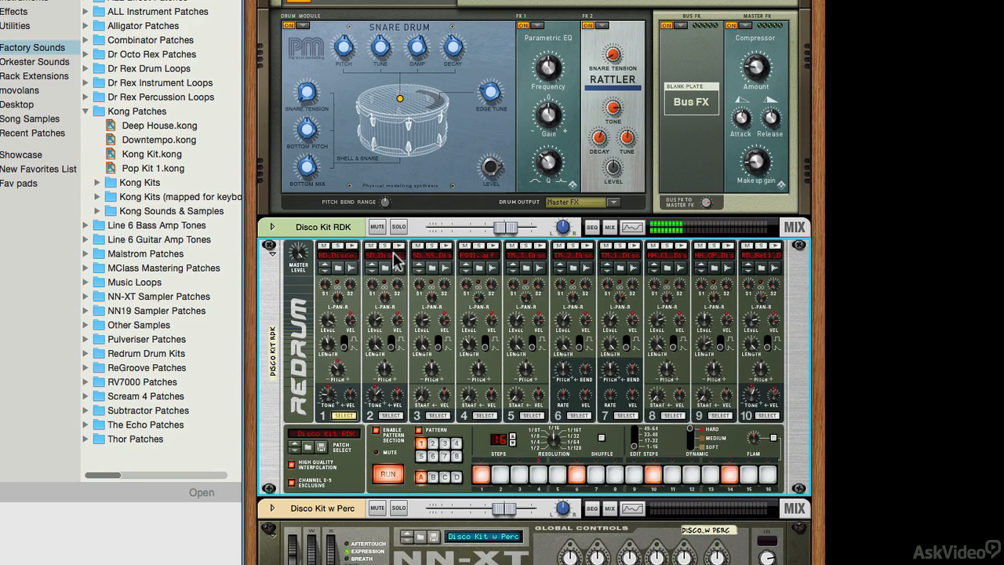
Step: Program Redrum channel 2 on steps 5 and 13, and channel 3 on steps 1 to 4
{"action": "left_click", "coordinate": [390, 415]}
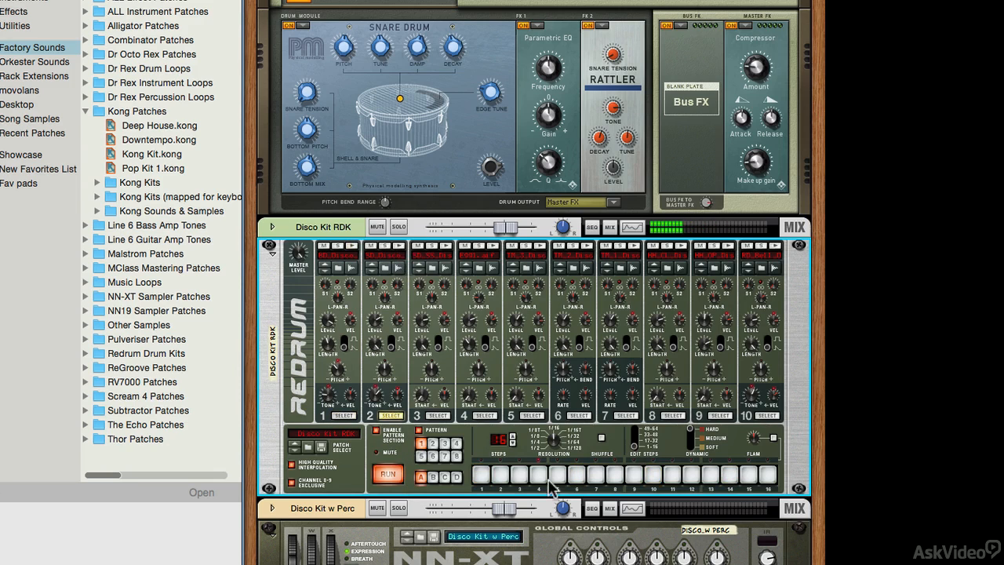
{"action": "left_click", "coordinate": [710, 474]}
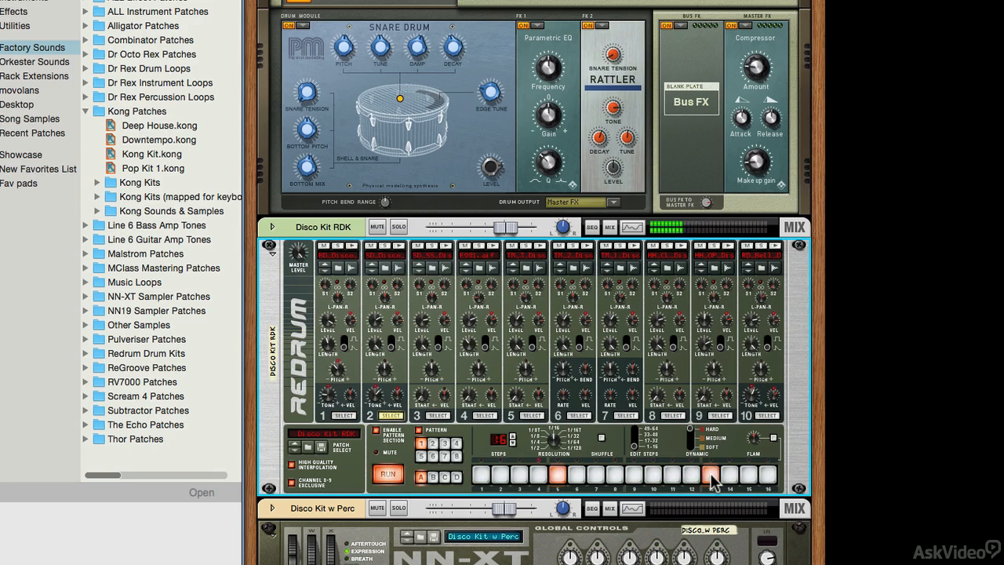
{"action": "left_click", "coordinate": [437, 415]}
{"action": "left_click_drag", "start_coordinate": [481, 475], "coordinate": [539, 480]}
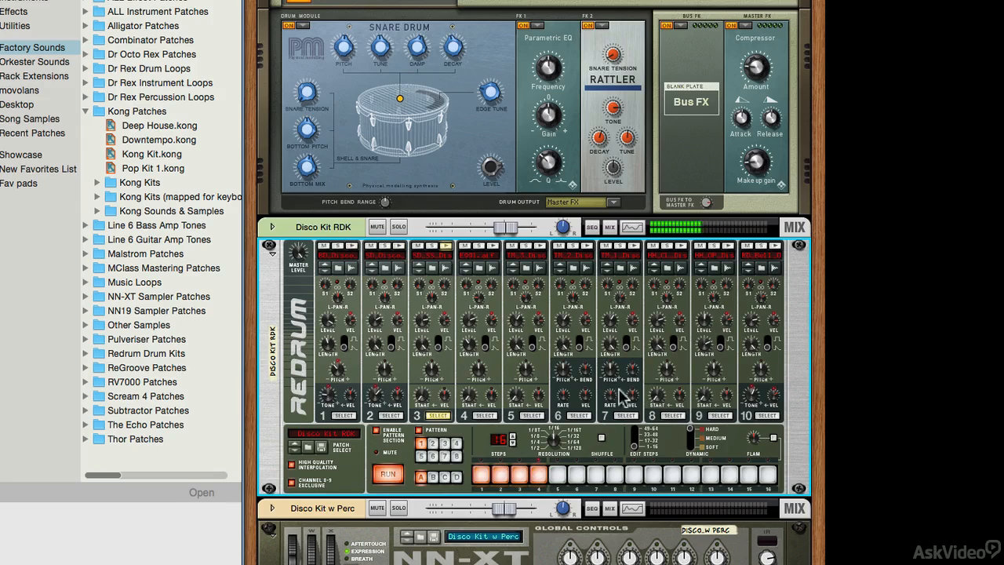
Step: Program Redrum channel 4 on steps 6, 9 and 16, and channel 5 on steps 5 and 7
{"action": "left_click", "coordinate": [485, 415]}
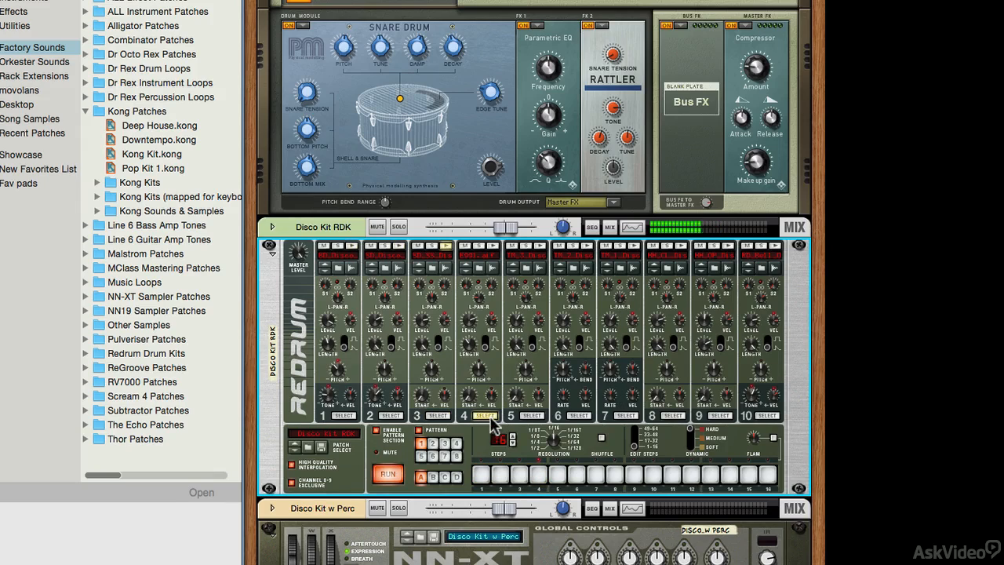
{"action": "left_click", "coordinate": [633, 474]}
{"action": "left_click", "coordinate": [576, 474]}
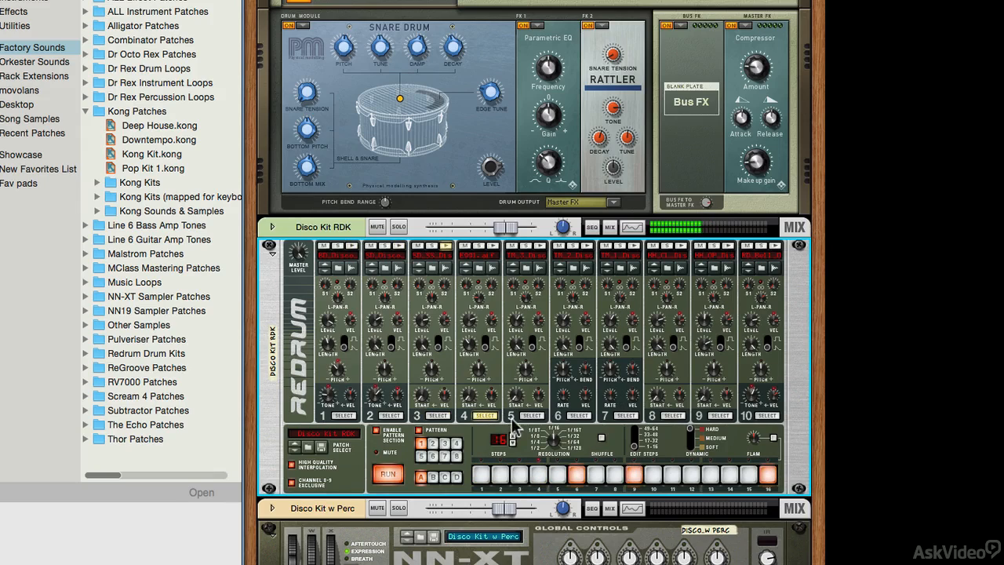
{"action": "left_click", "coordinate": [539, 416]}
{"action": "left_click", "coordinate": [556, 475]}
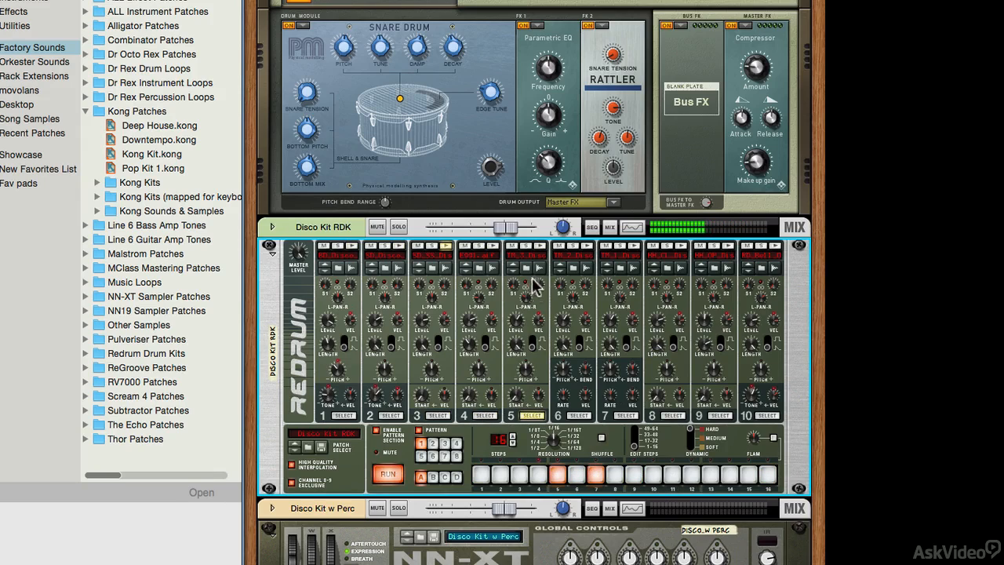
Step: Review the disco sample list for Redrum channel 3 and choose SD_SS_Disco_H.aif
{"action": "mouse_move", "coordinate": [517, 321]}
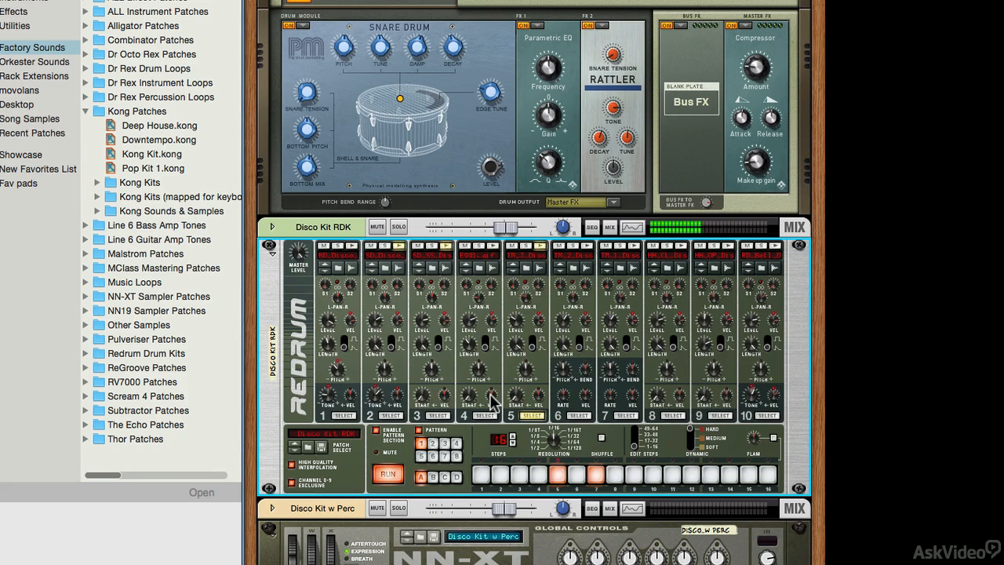
{"action": "left_click", "coordinate": [427, 256]}
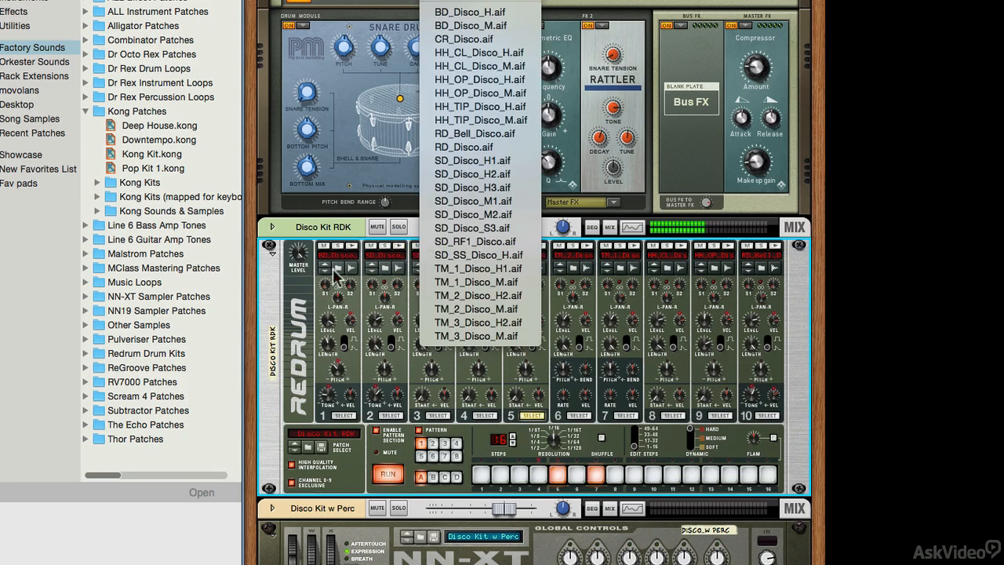
{"action": "left_click", "coordinate": [479, 255]}
Step: Stop the Redrum pattern, and flip the rack to examine its rear channel outputs before returning to the front
{"action": "left_click", "coordinate": [387, 475]}
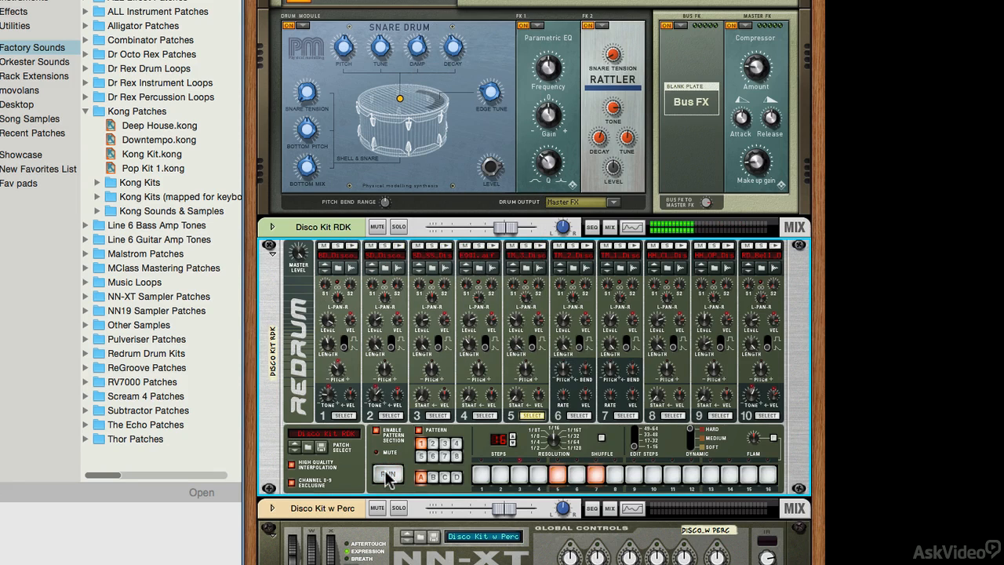
{"action": "key", "text": "Tab"}
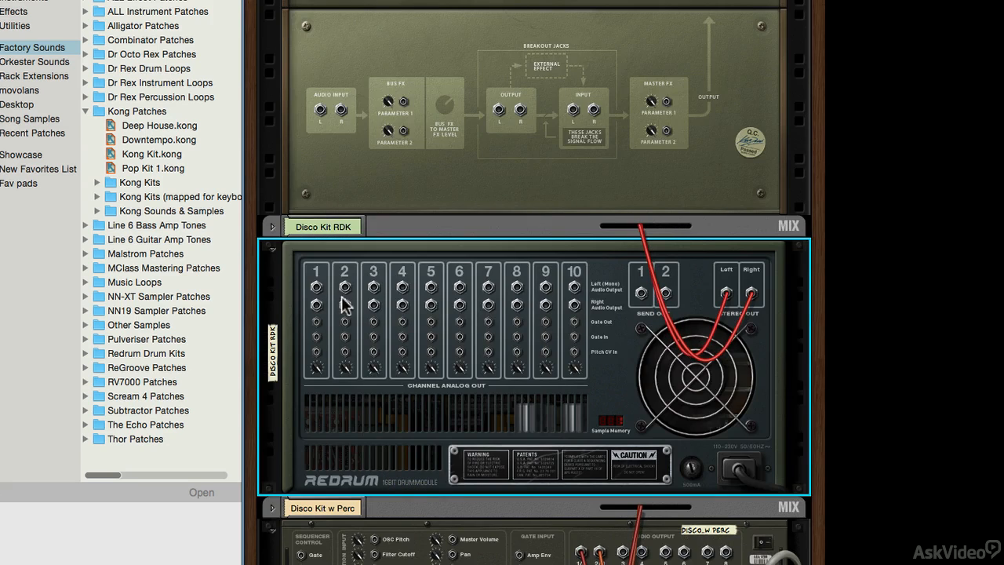
{"action": "key", "text": "Tab"}
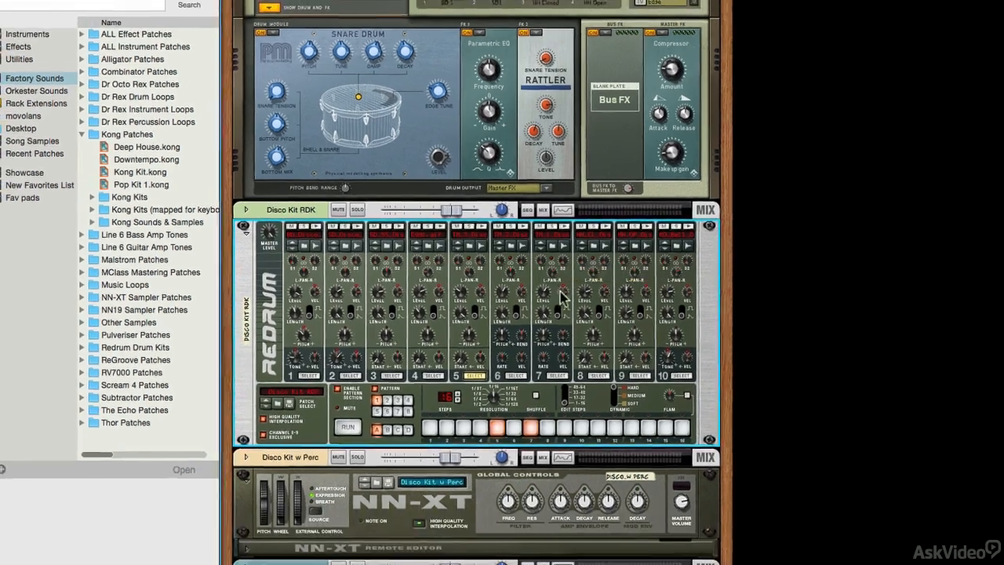
Step: Enlarge the sequencer area and make the Disco Kit w Perc track the active one
{"action": "scroll", "coordinate": [265, 342], "scroll_direction": "down", "scroll_amount": 2}
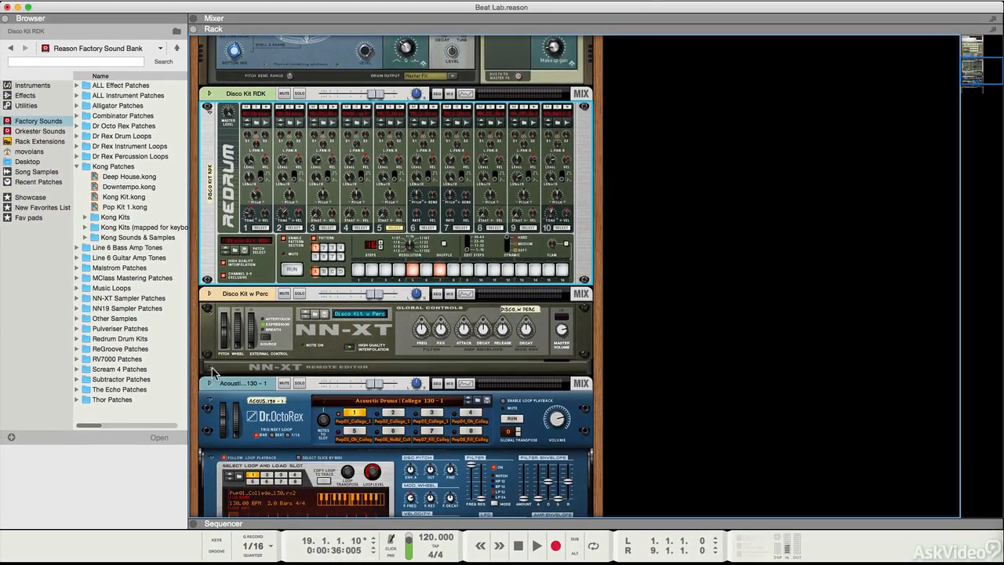
{"action": "left_click_drag", "start_coordinate": [272, 521], "coordinate": [312, 353]}
{"action": "left_click", "coordinate": [210, 492]}
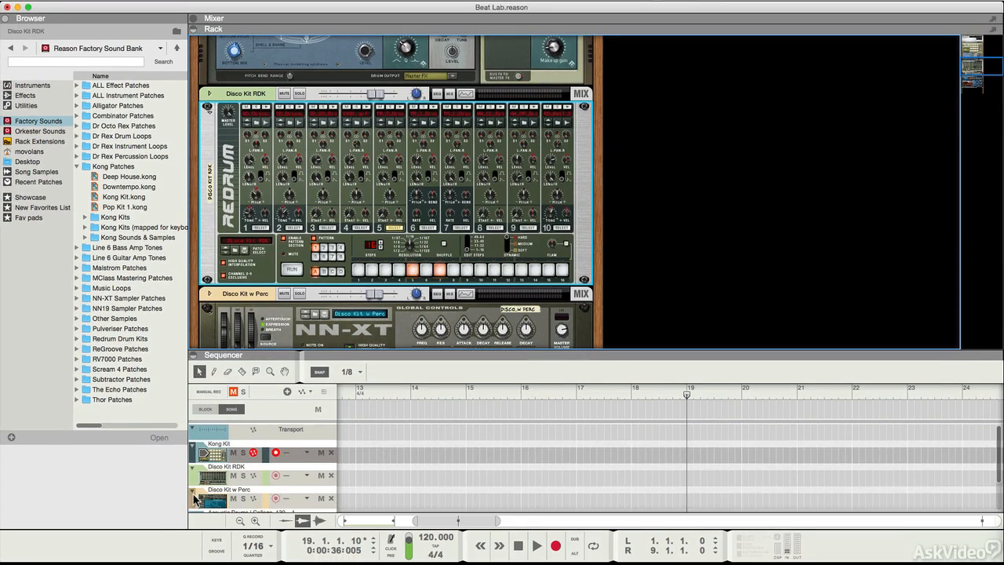
{"action": "scroll", "coordinate": [409, 188], "scroll_direction": "down", "scroll_amount": 3}
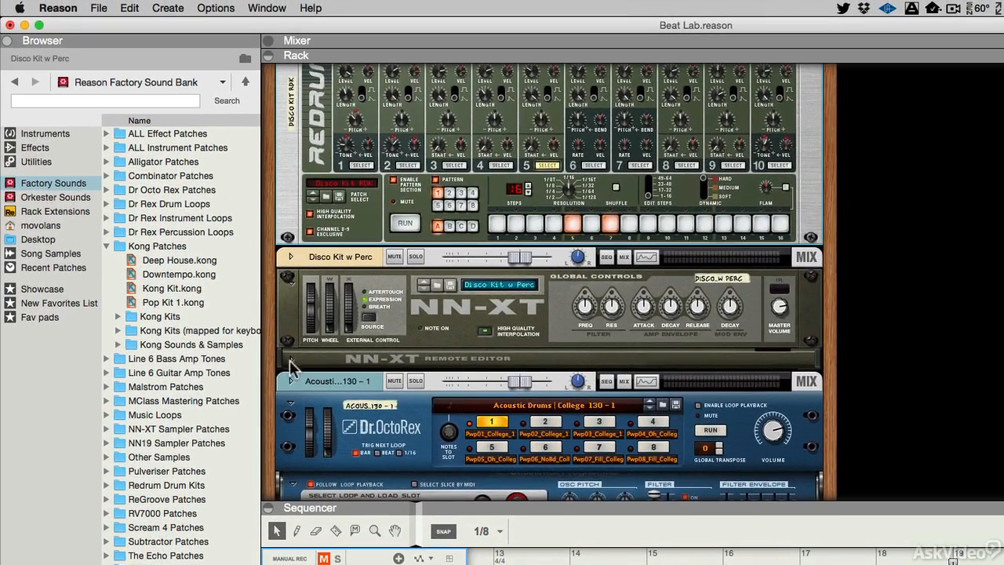
Step: Unfold the NN-XT Remote Editor and enlarge the rack area to show the whole device
{"action": "left_click", "coordinate": [214, 252]}
{"action": "scroll", "coordinate": [423, 302], "scroll_direction": "down", "scroll_amount": 3}
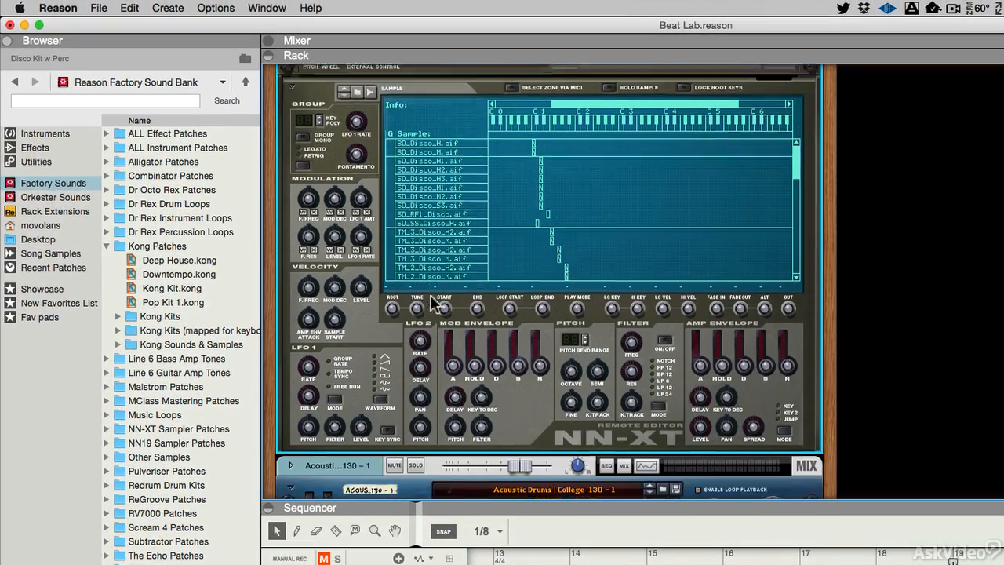
{"action": "left_click_drag", "start_coordinate": [513, 500], "coordinate": [504, 546]}
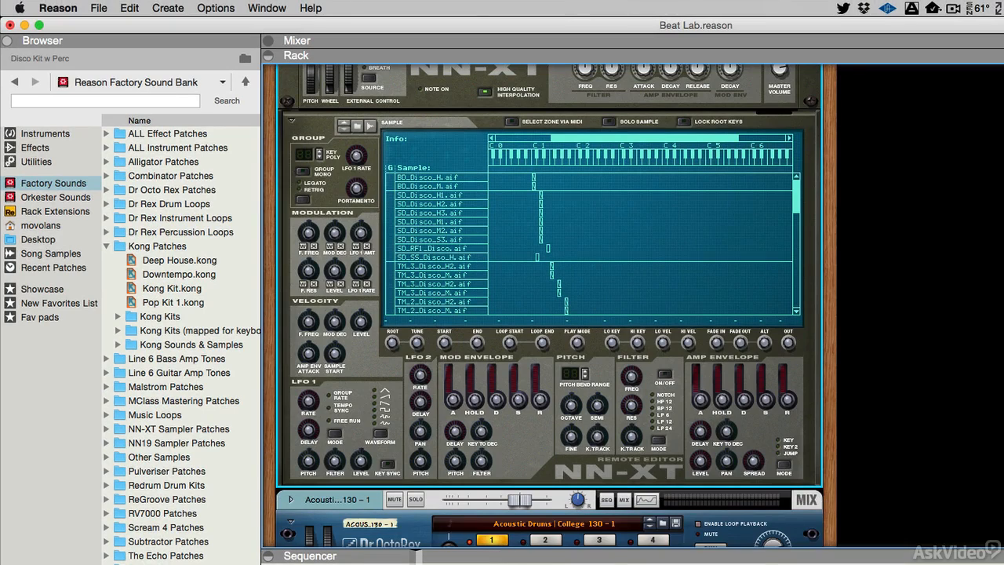
{"action": "scroll", "coordinate": [664, 268], "scroll_direction": "up", "scroll_amount": 3}
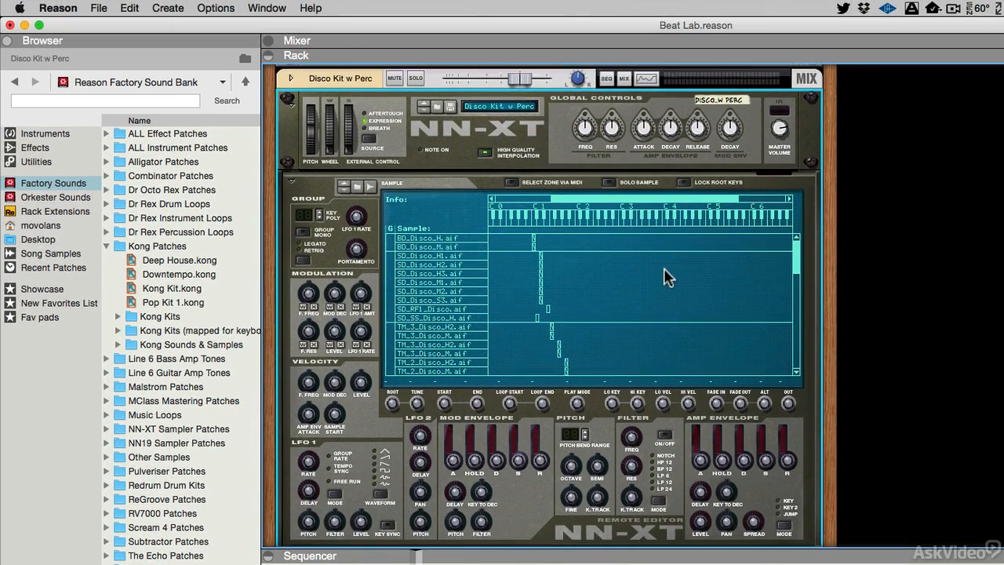
Step: Audition the Disco Kit w Perc sounds and enable Select Zone via MIDI on the NN-XT
{"action": "key", "text": "space"}
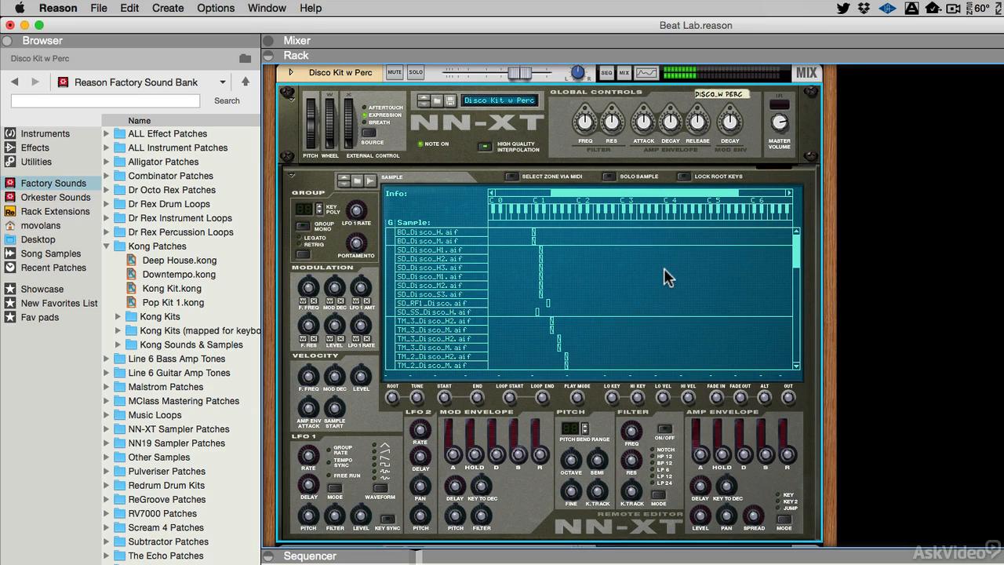
{"action": "left_click", "coordinate": [510, 177]}
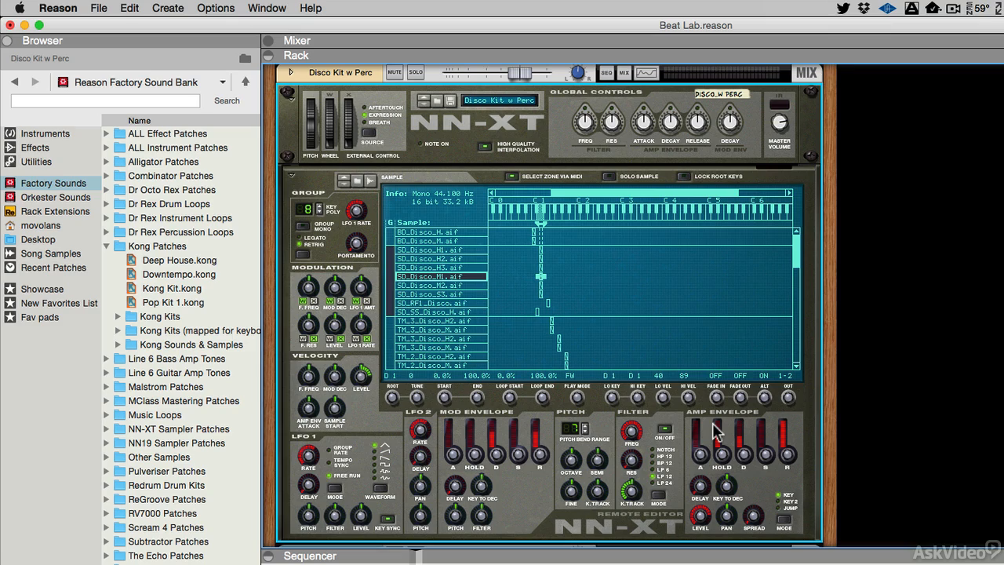
Step: Make the Acoustic Drums | College 130 – 1 Dr. OctoRex track active, and run and stop its loop playback
{"action": "scroll", "coordinate": [744, 325], "scroll_direction": "down", "scroll_amount": 5}
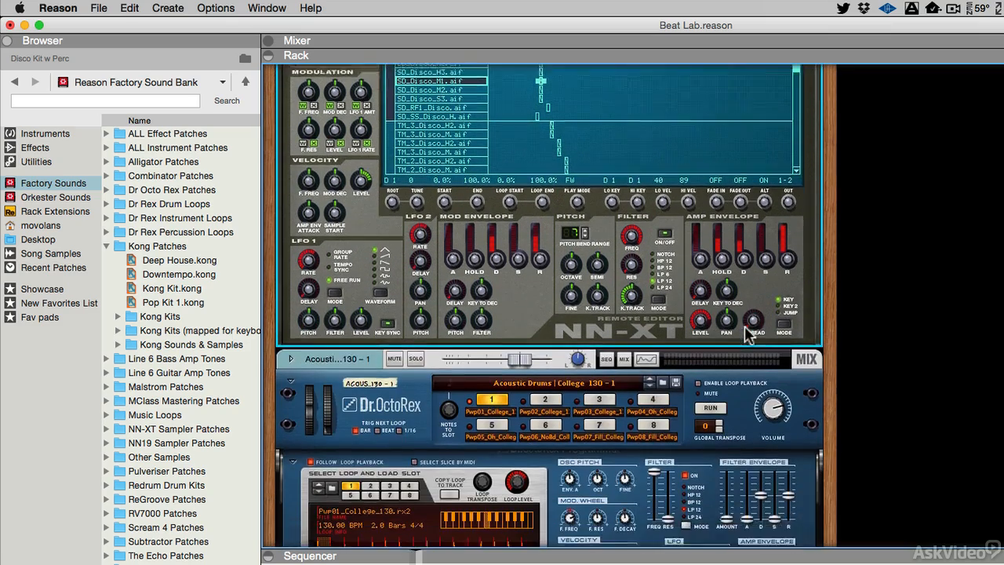
{"action": "scroll", "coordinate": [744, 326], "scroll_direction": "down", "scroll_amount": 3}
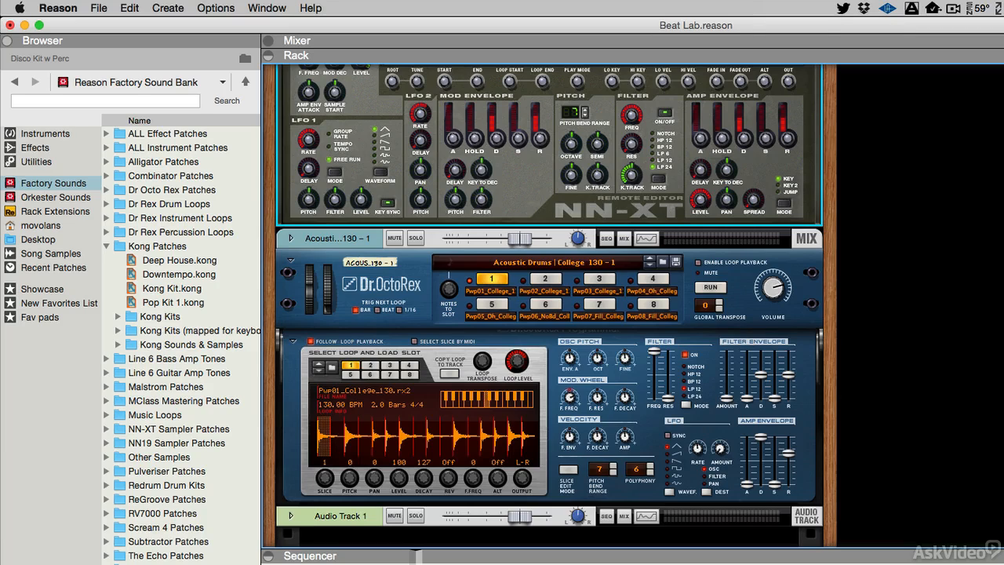
{"action": "left_click", "coordinate": [337, 563]}
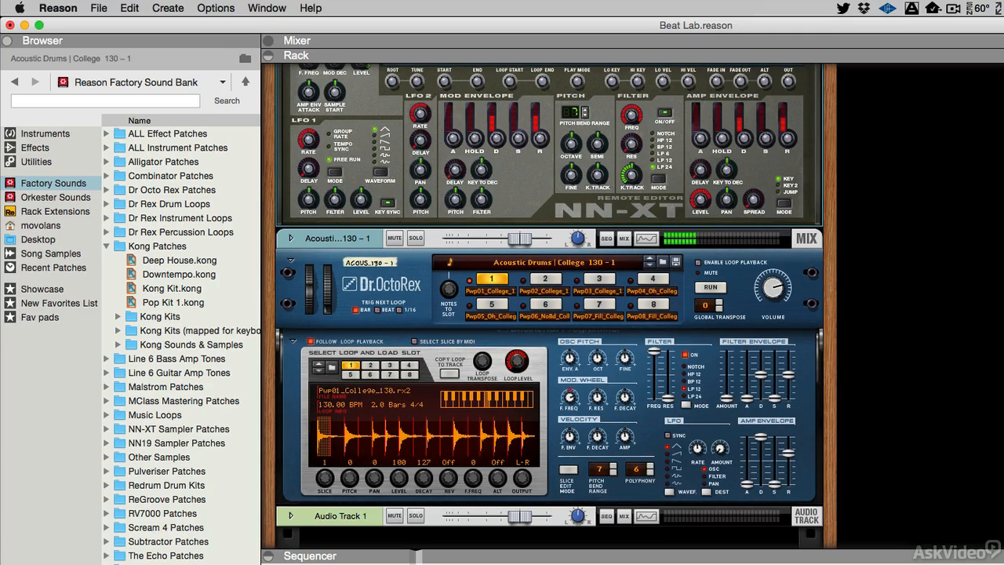
{"action": "left_click", "coordinate": [711, 289]}
{"action": "left_click", "coordinate": [710, 289]}
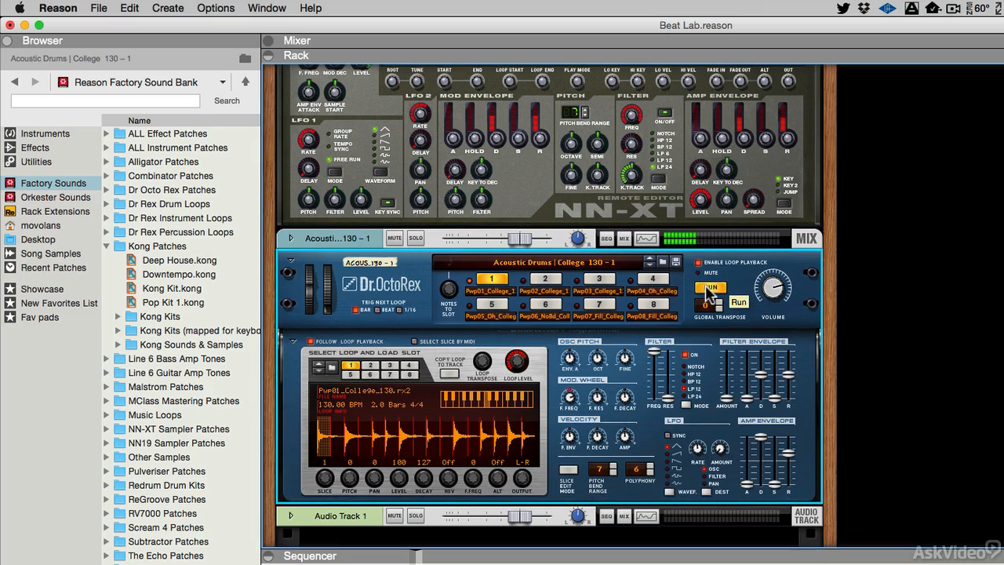
{"action": "left_click", "coordinate": [710, 289]}
Step: Enable Select Slice by MIDI on the Dr. OctoRex, and flip the rack to its rear and back to the front
{"action": "left_click", "coordinate": [415, 341]}
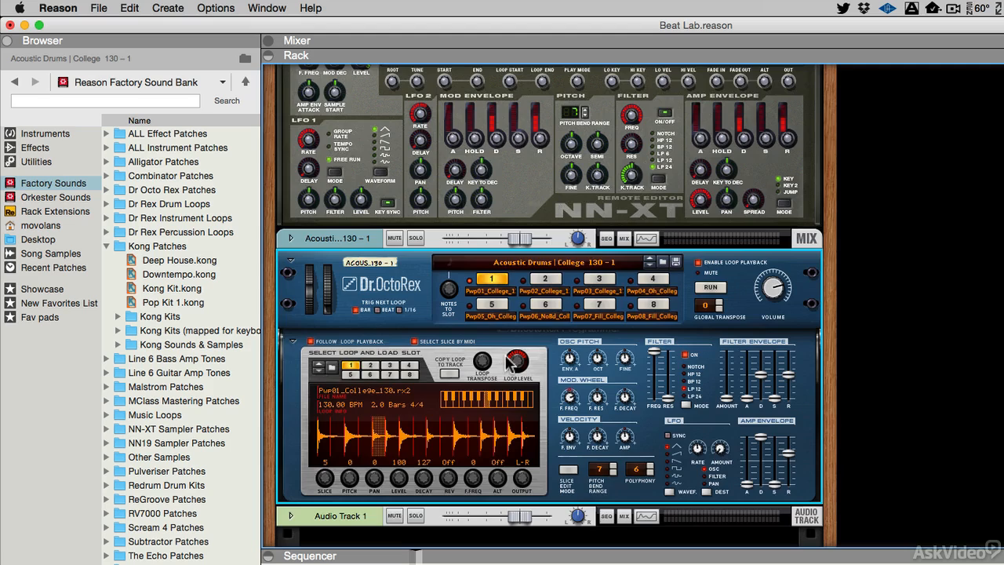
{"action": "key", "text": "Tab"}
{"action": "key", "text": "Tab"}
Step: Enlarge the sequencer, solo Audio Track 1 to audition its drum loop, and open the audio clip for inline editing
{"action": "scroll", "coordinate": [549, 349], "scroll_direction": "down", "scroll_amount": 3}
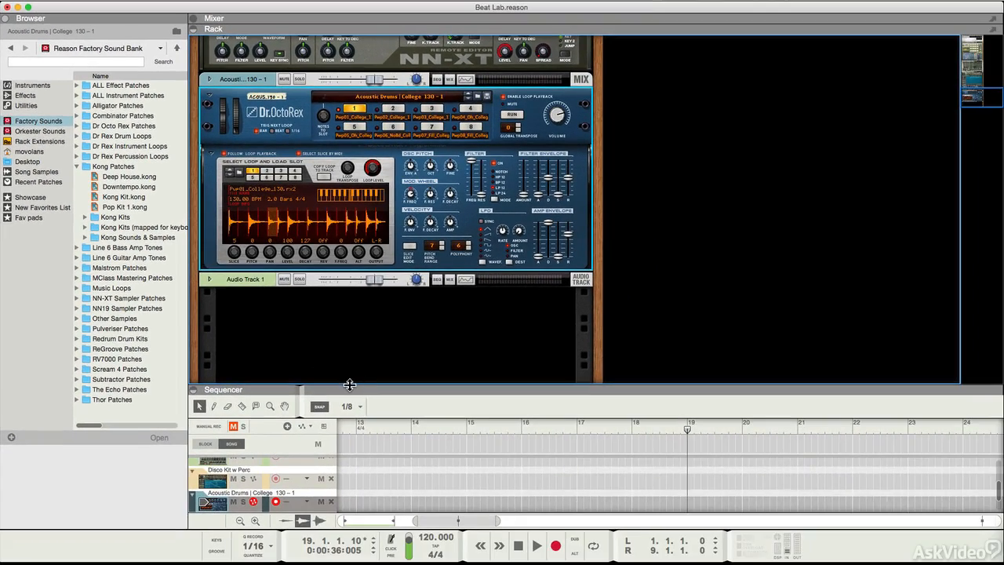
{"action": "left_click_drag", "start_coordinate": [350, 384], "coordinate": [350, 280]}
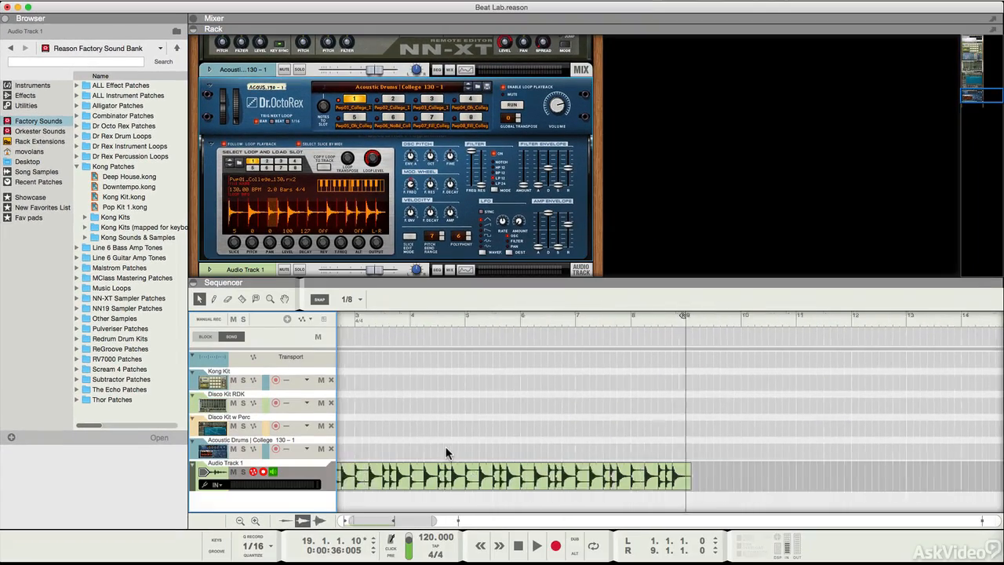
{"action": "left_click", "coordinate": [243, 472]}
{"action": "key", "text": "space"}
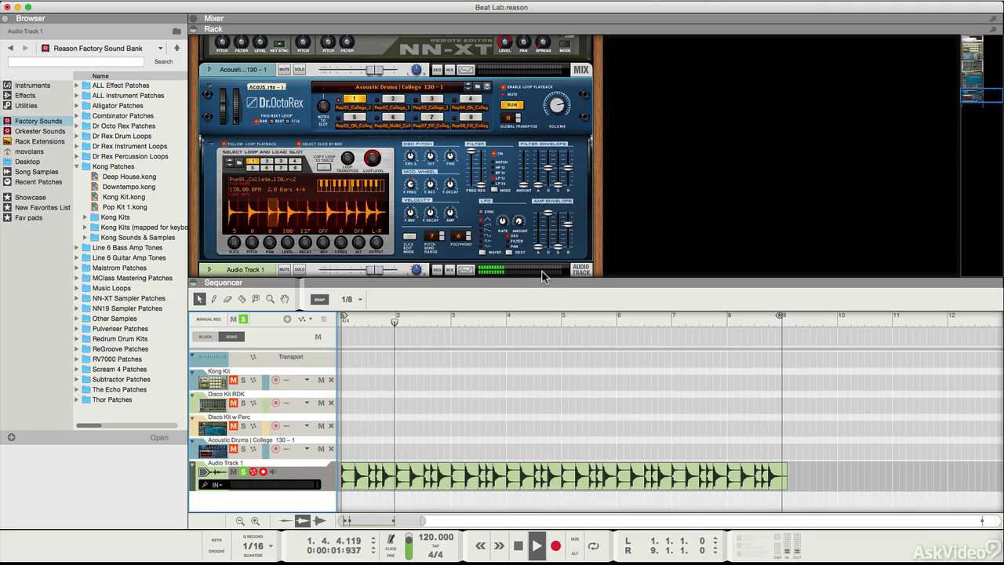
{"action": "key", "text": "space"}
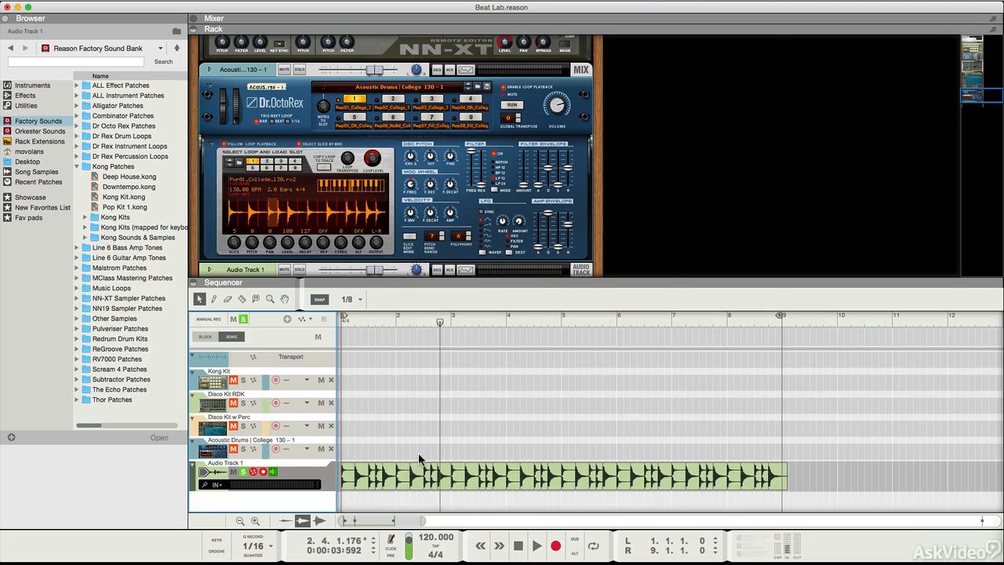
{"action": "scroll", "coordinate": [503, 471], "scroll_direction": "up", "scroll_amount": 2}
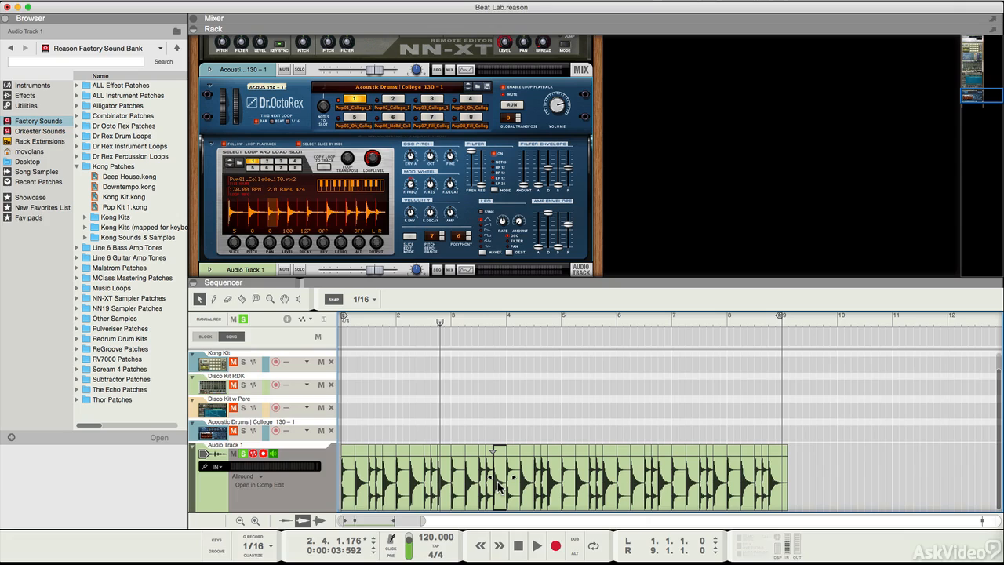